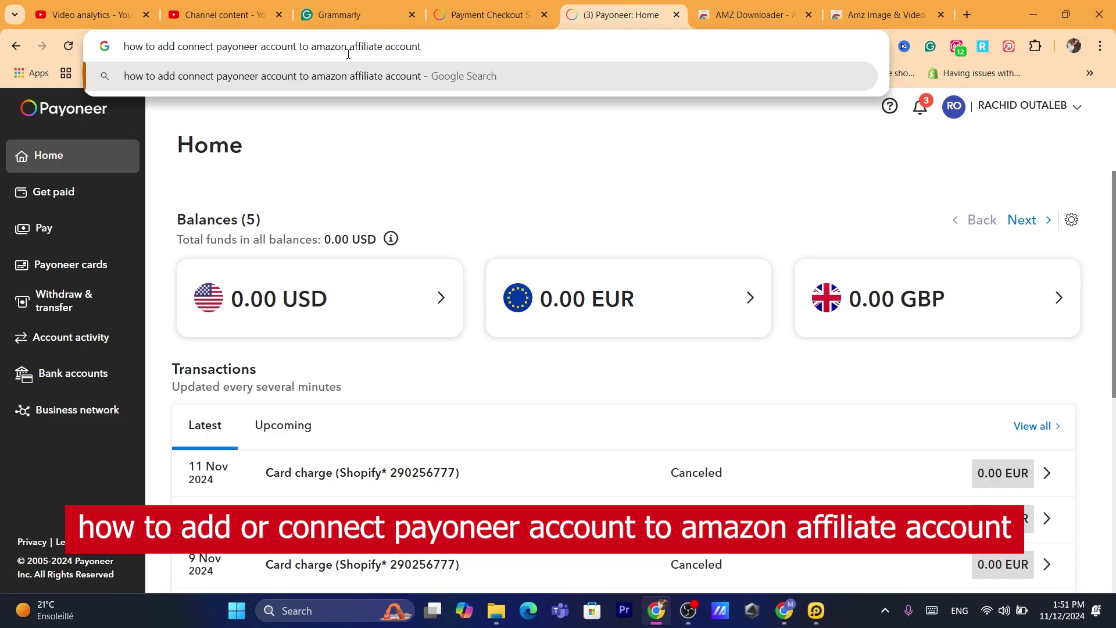
- Leave the Payoneer search query and bring the Amazon product page window forward
triple_click(451, 50)
left_click(538, 199)
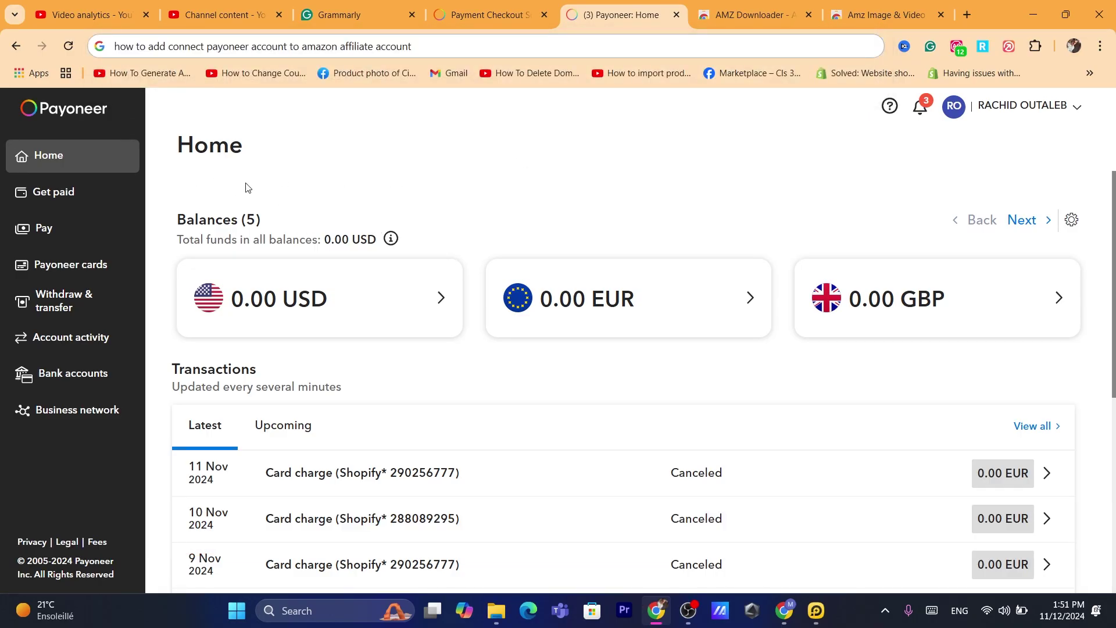
triple_click(493, 50)
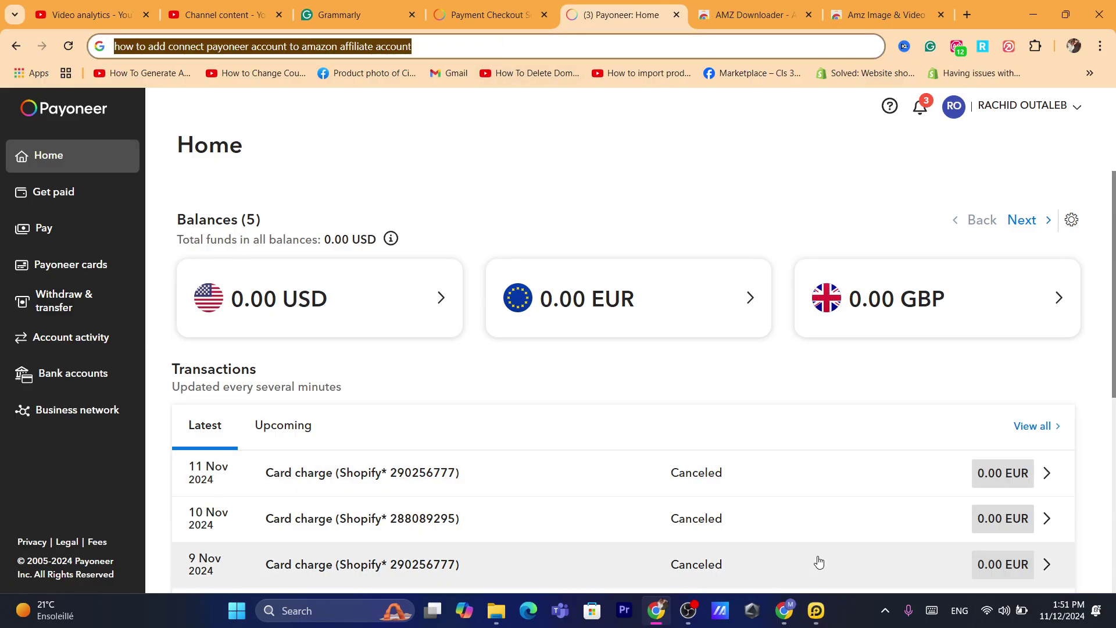
left_click(785, 610)
type("payments.amazon.com/jr/your-account/orders")
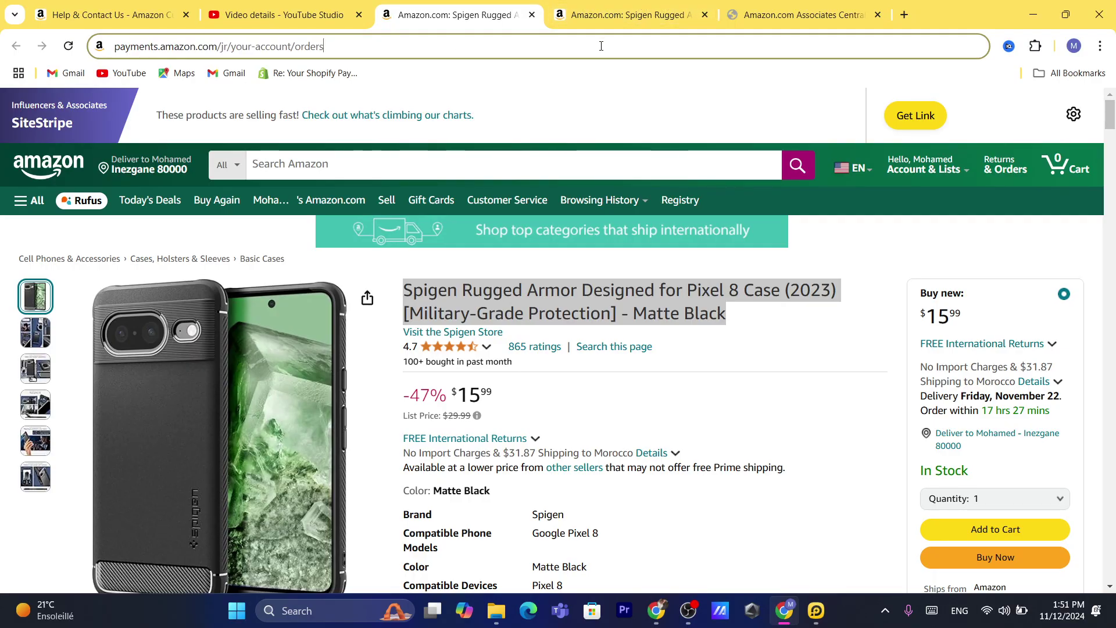
- Search Google for 'amazon associates' and open the Amazon.com Associates Central result
left_click(619, 14)
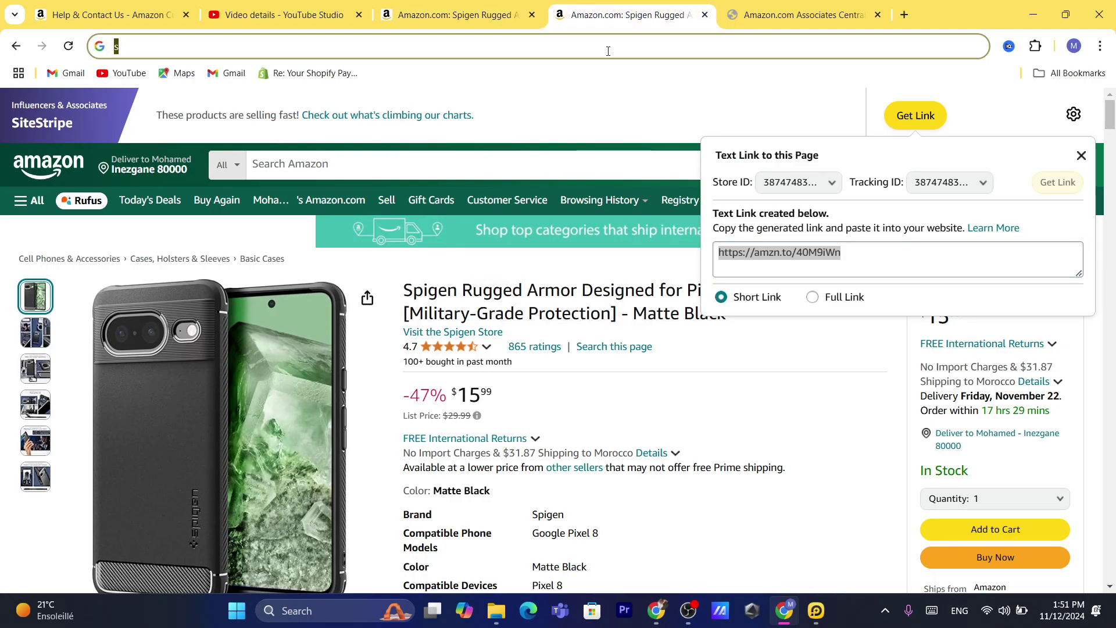
type("amazon associates")
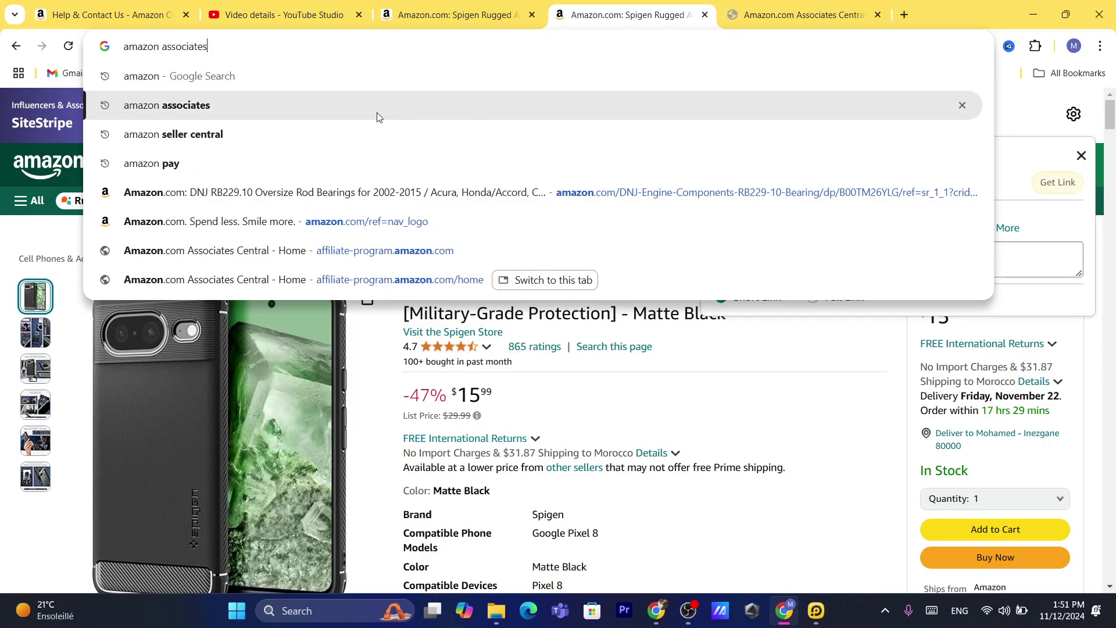
left_click(380, 108)
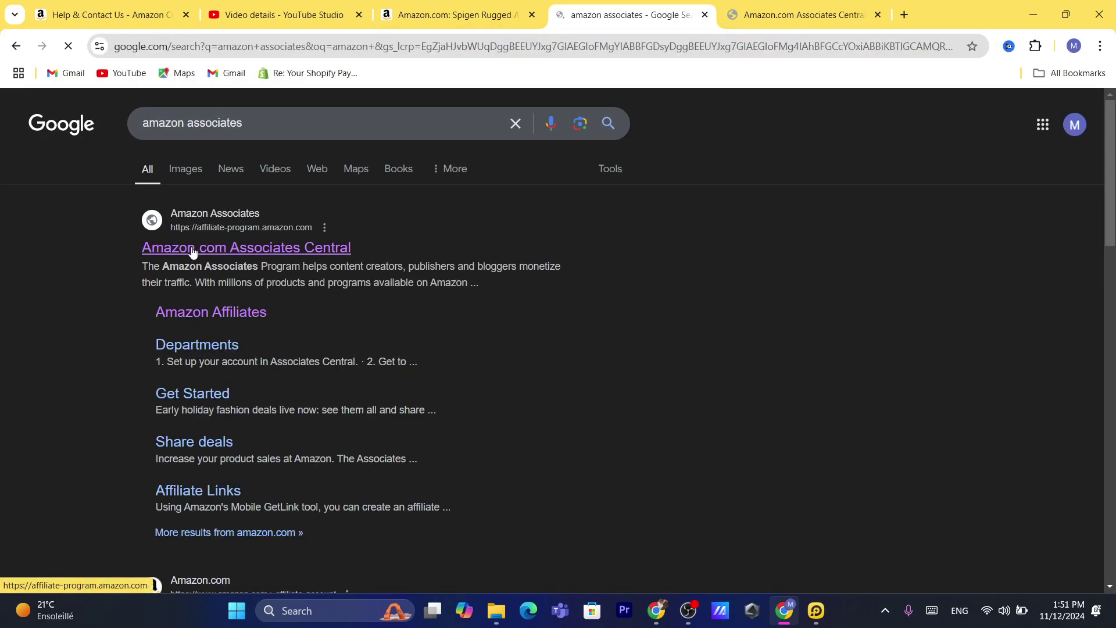
left_click(157, 250)
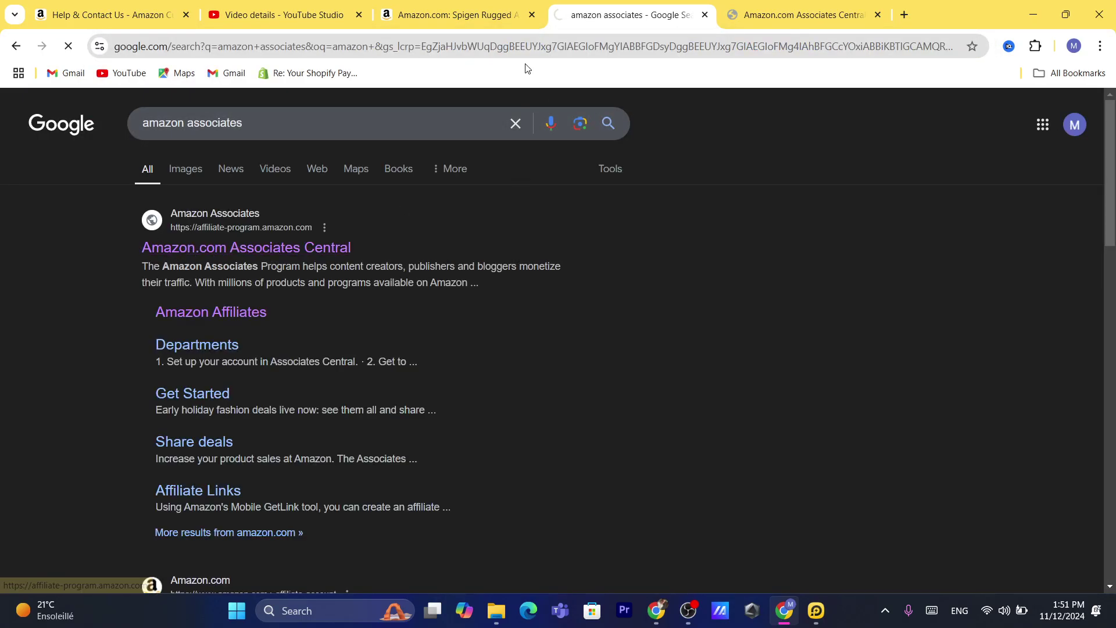
key("ctrl+l")
type("s")
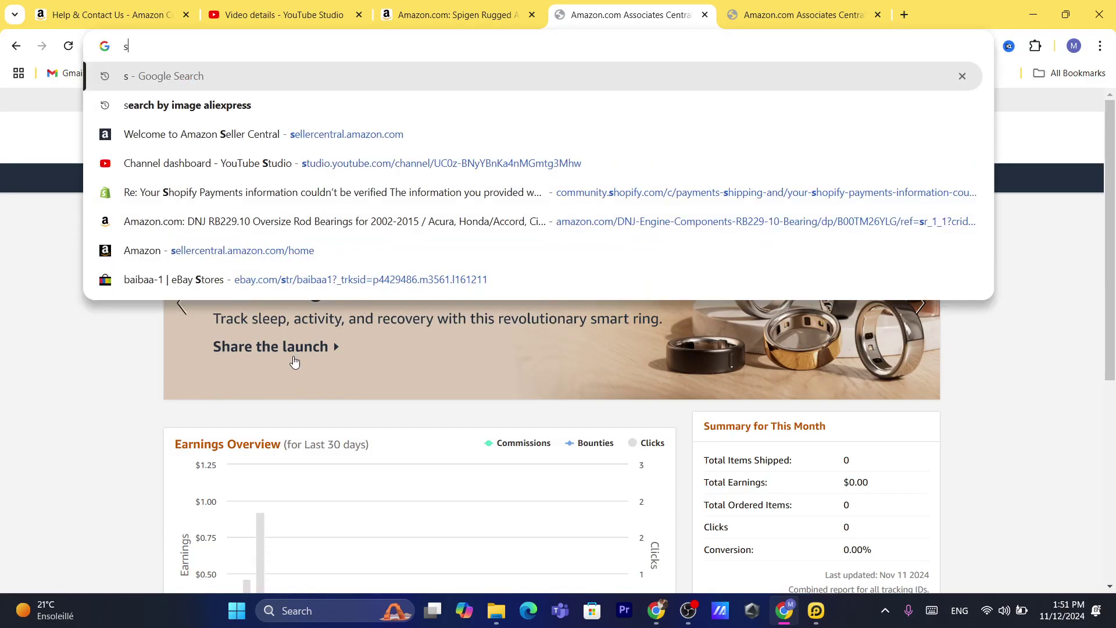
left_click(81, 381)
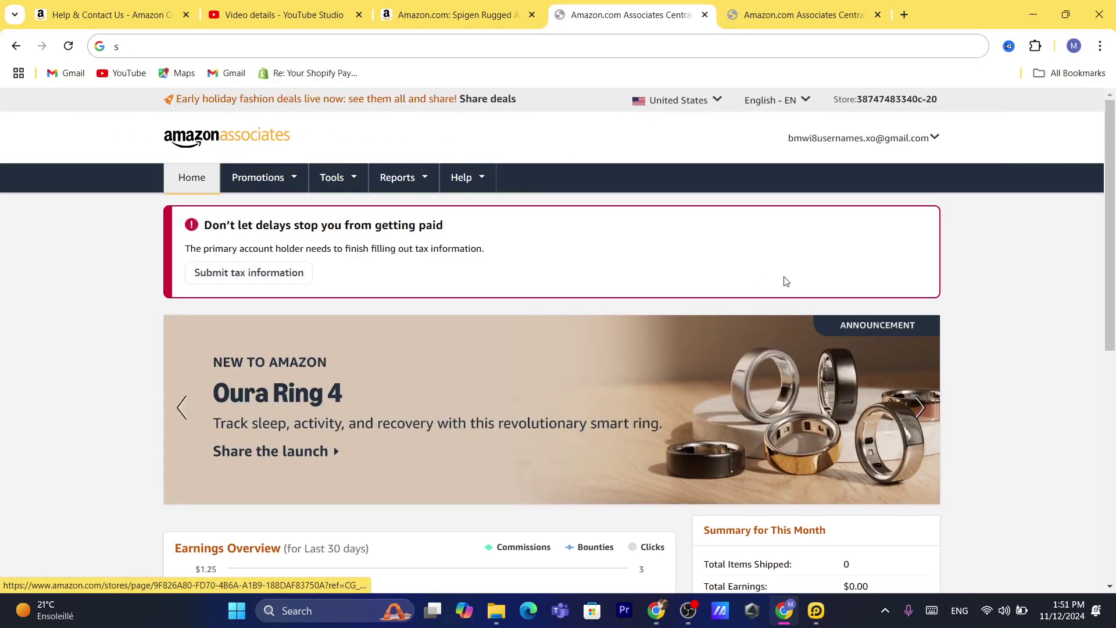
scroll(455, 331, "down", 3)
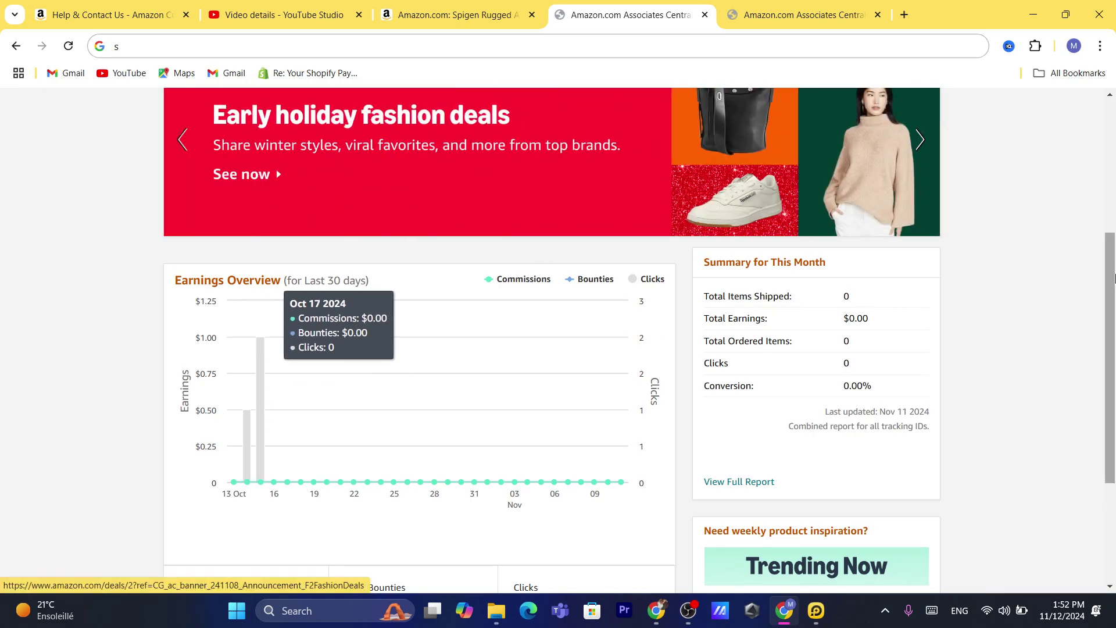
scroll(981, 146, "up", 3)
mouse_move(859, 117)
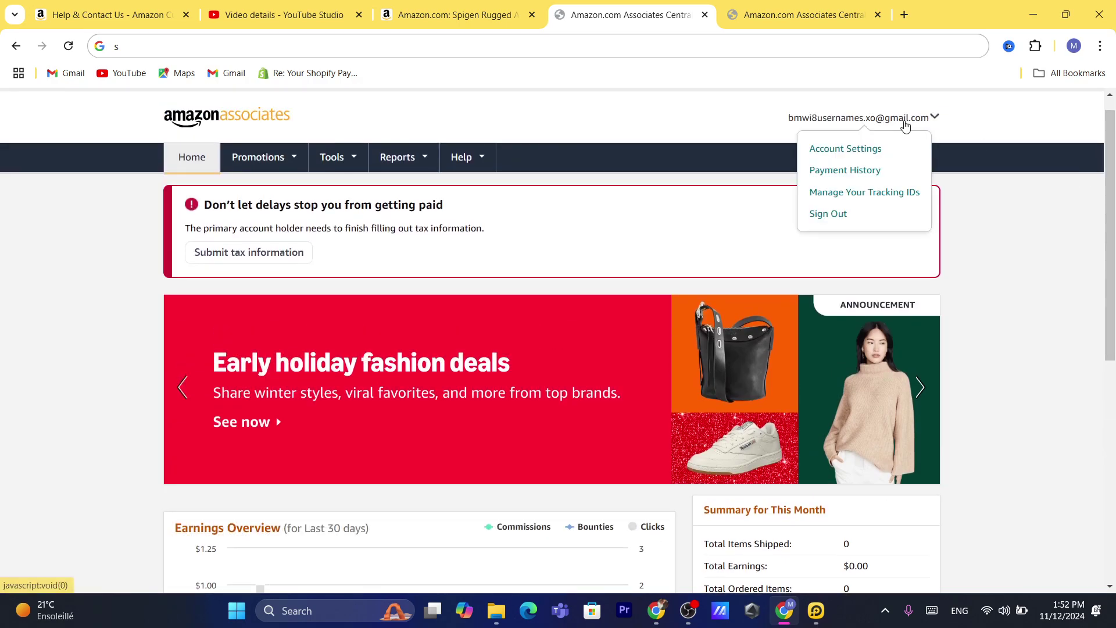
scroll(890, 114, "up", 1)
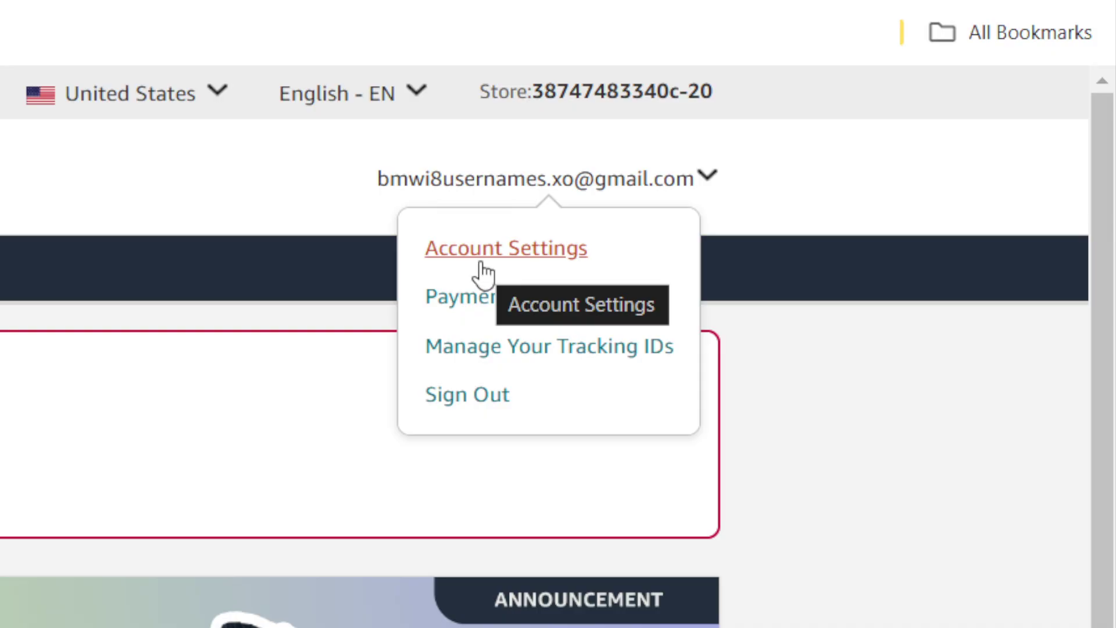
- Open Account Settings from the account email menu at the top right
left_click(484, 273)
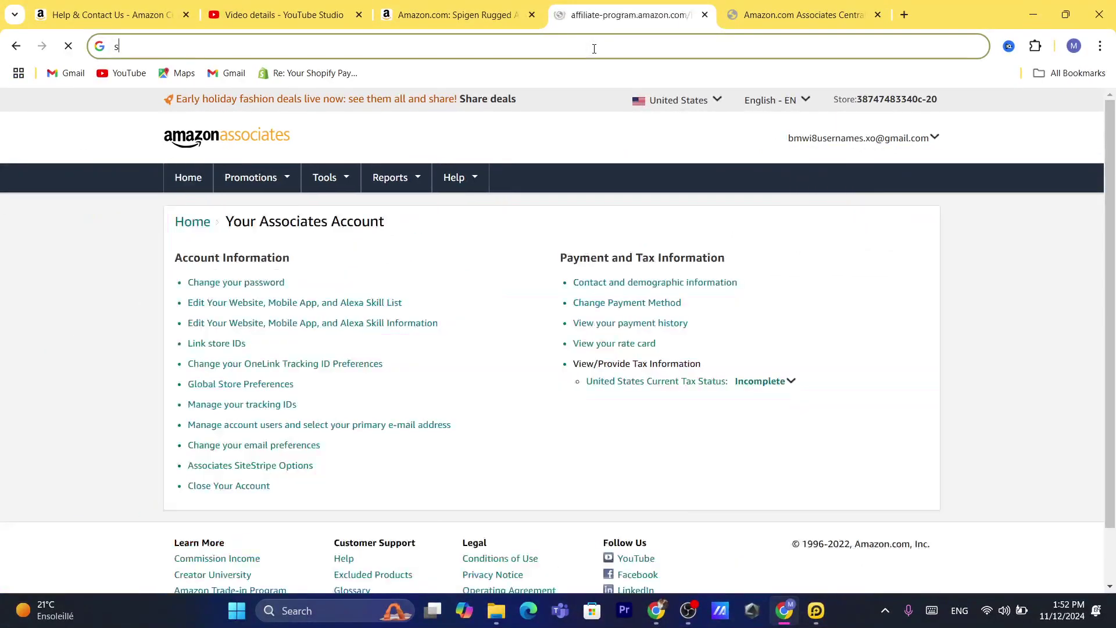
- Open Change Payment Method under Payment and Tax Information
left_click(73, 300)
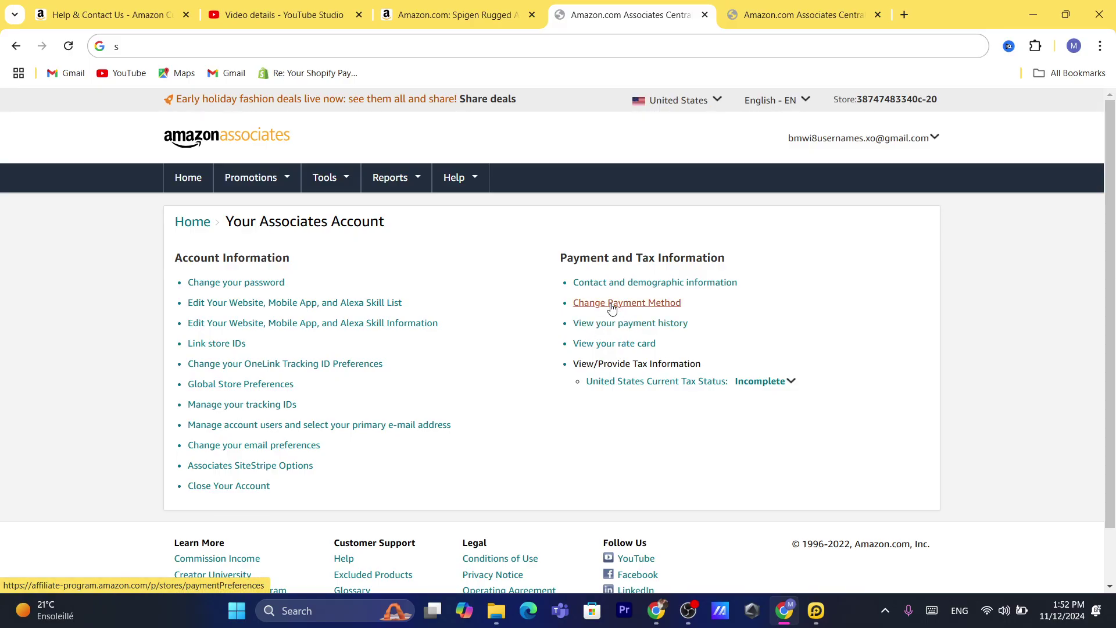
left_click_drag(578, 253, 703, 257)
left_click(704, 256)
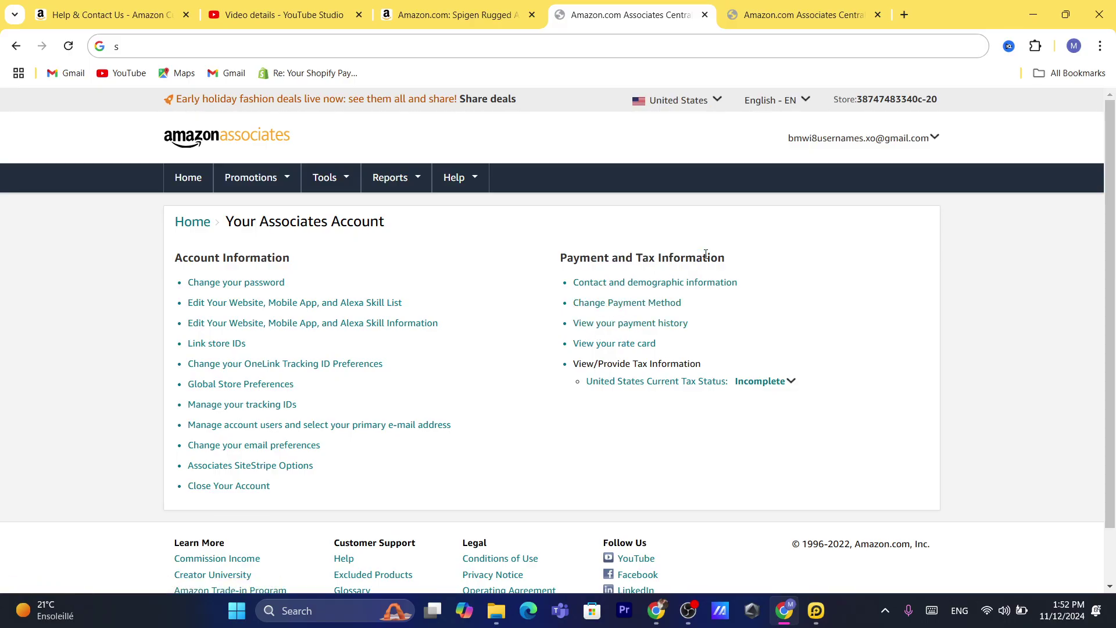
left_click(606, 303)
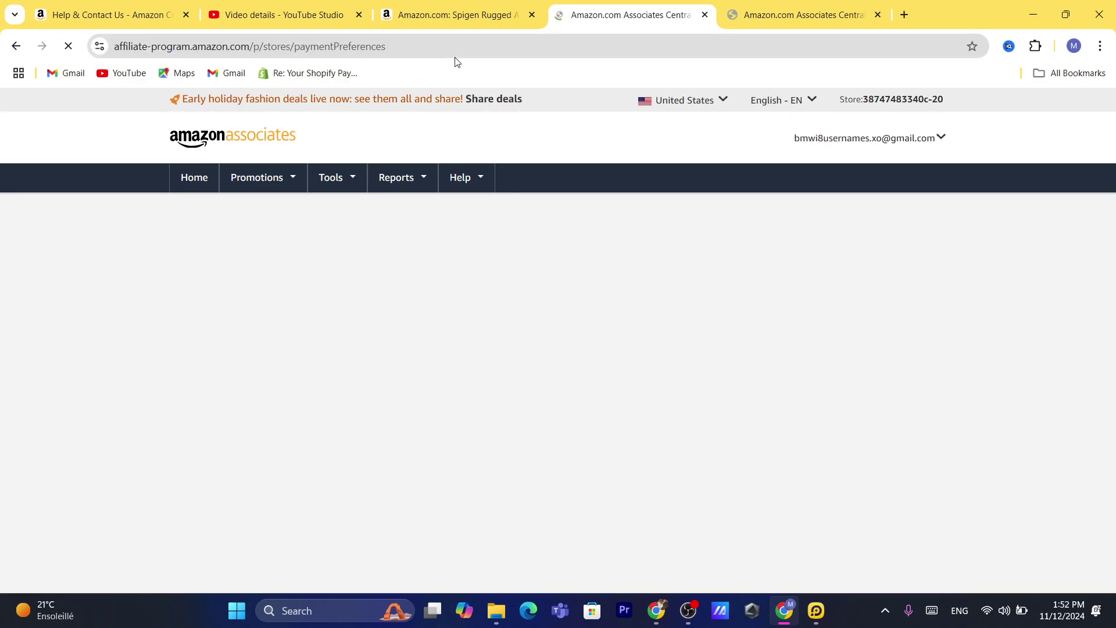
- Open a blank form via '+ Bank account' › 'Add a new bank account', then return to Payoneer
left_click(454, 59)
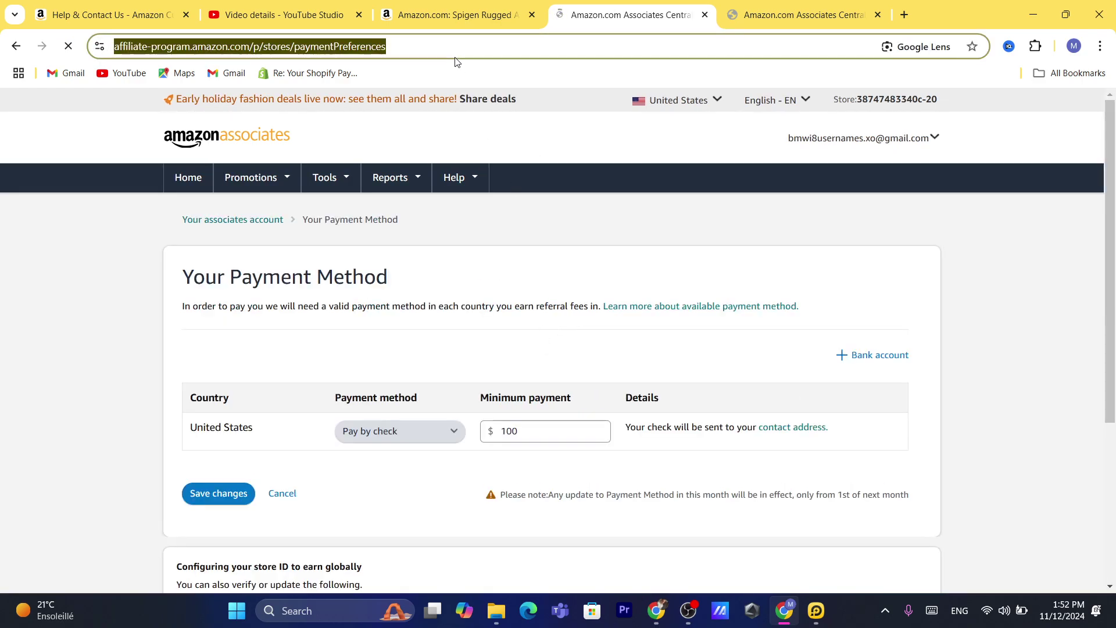
type("s")
left_click(133, 408)
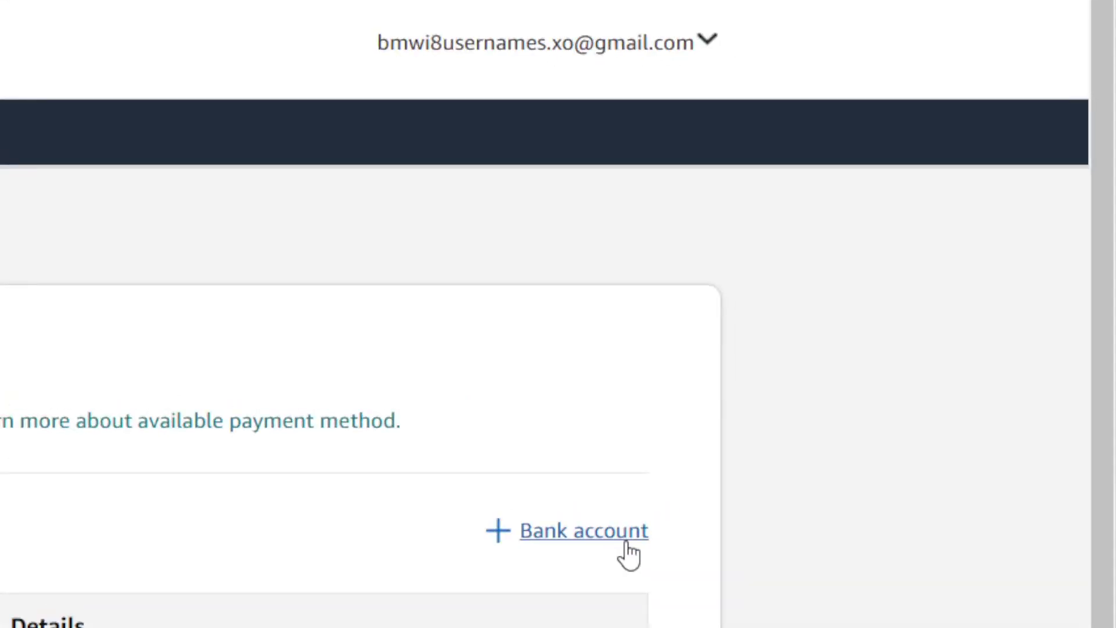
left_click(600, 539)
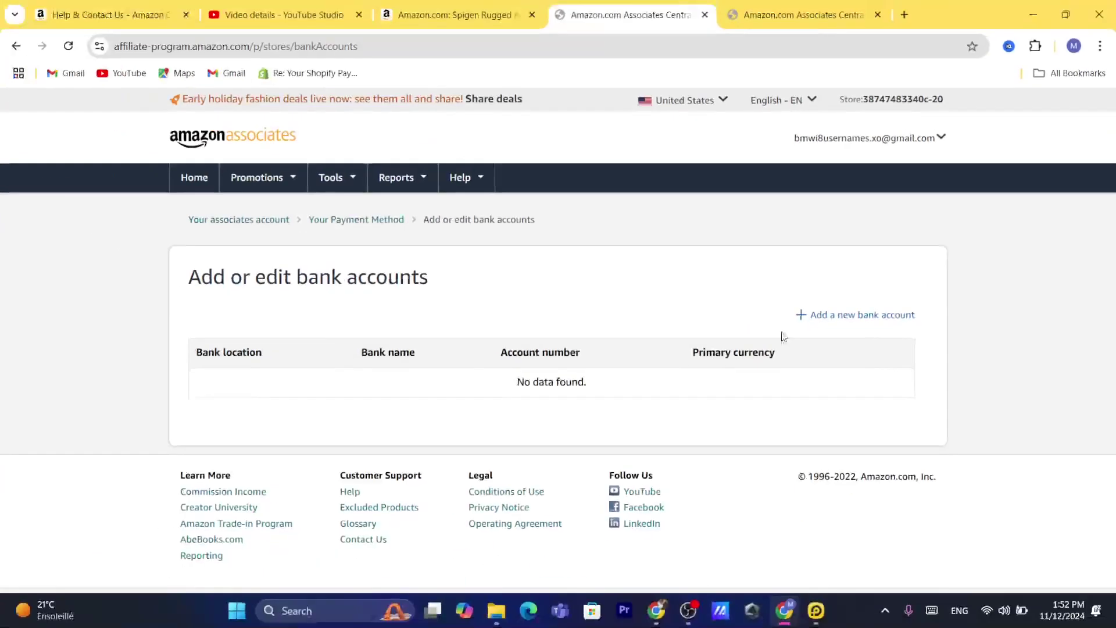
left_click(835, 316)
left_click(580, 45)
type("s")
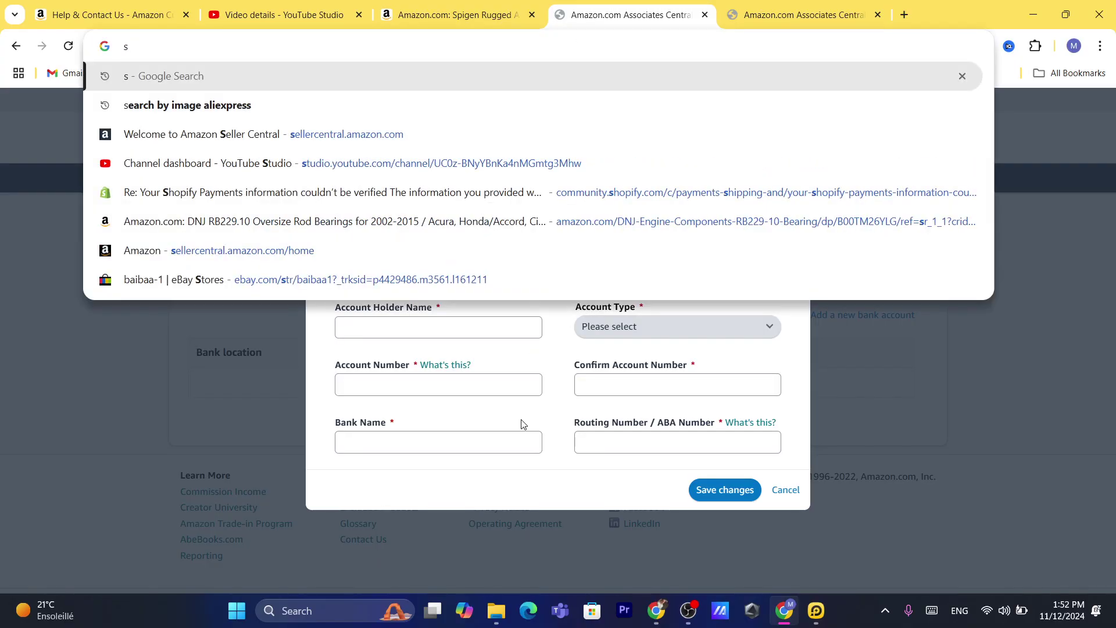
left_click(534, 424)
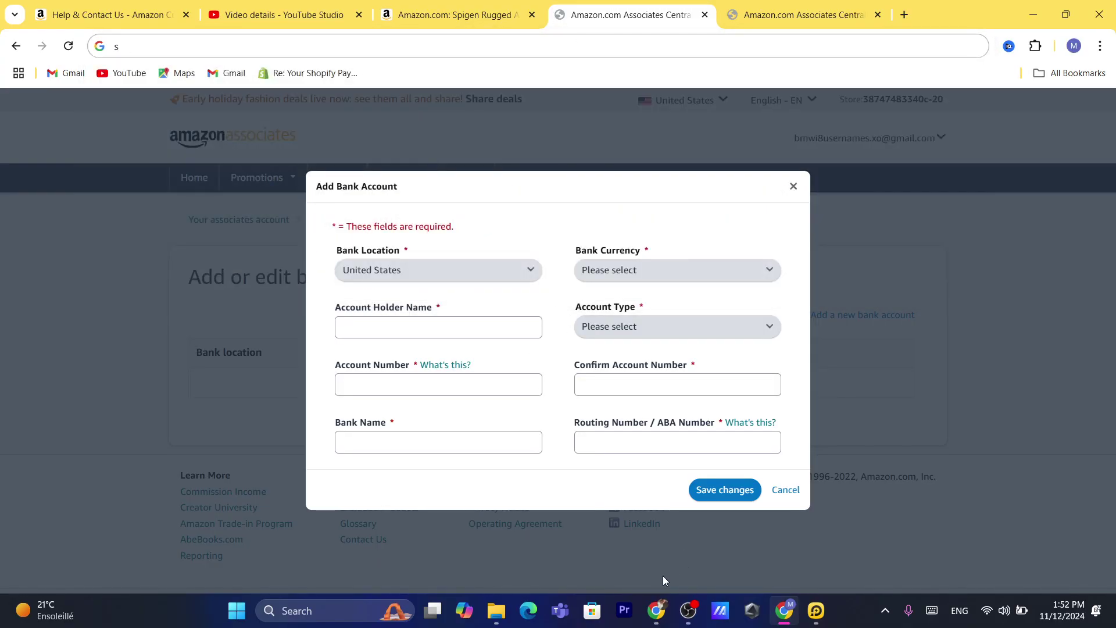
left_click(656, 611)
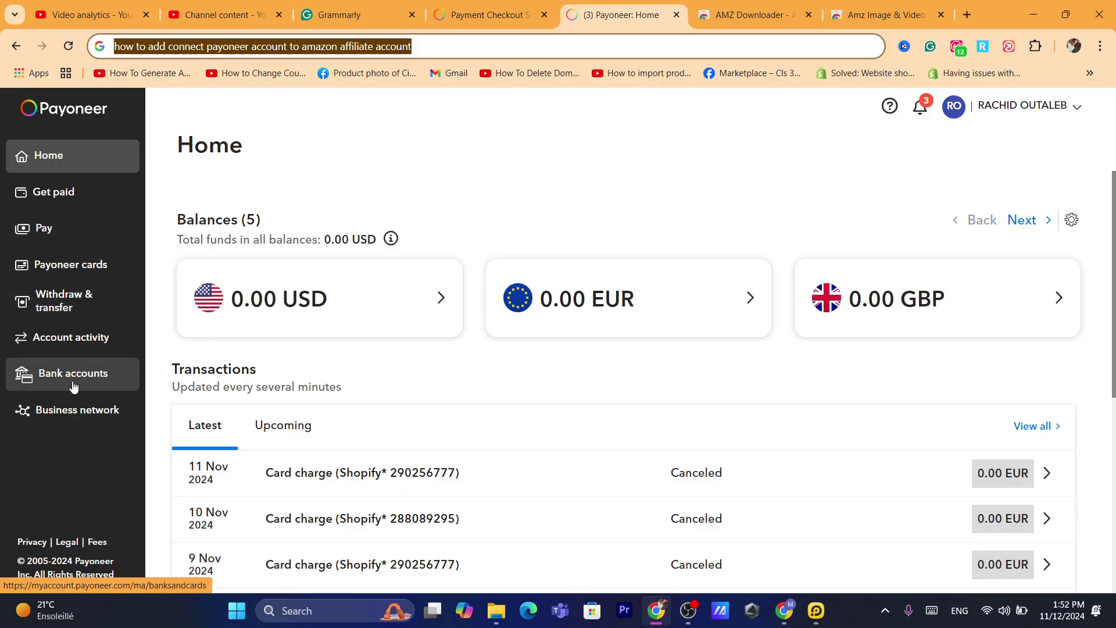
- Open the USD receiving account details from Payoneer's Get paid section
left_click(43, 197)
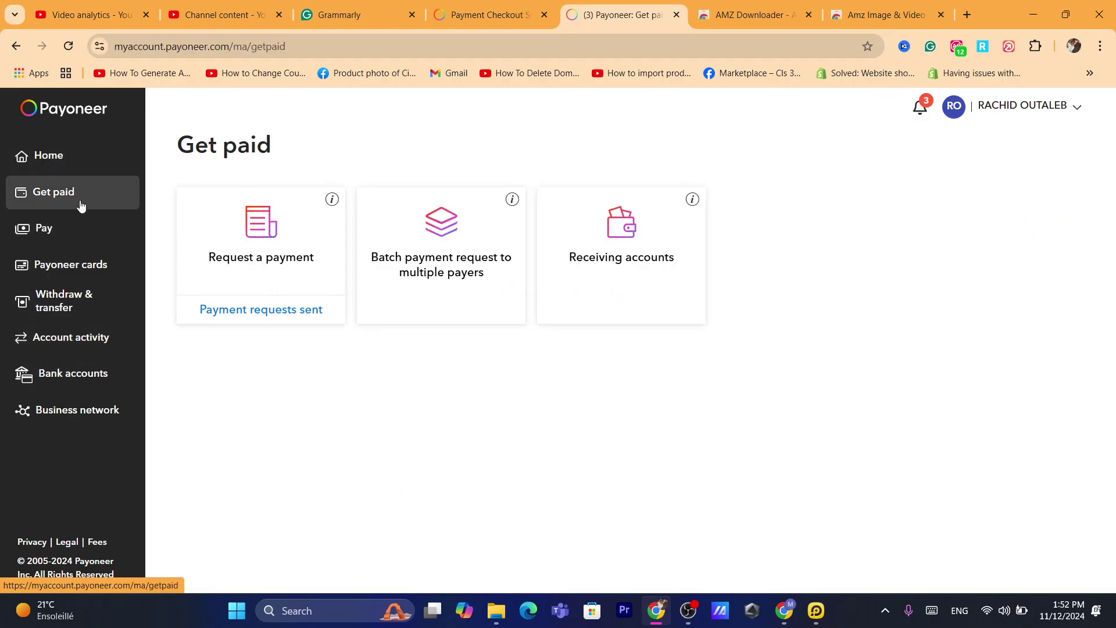
left_click(641, 248)
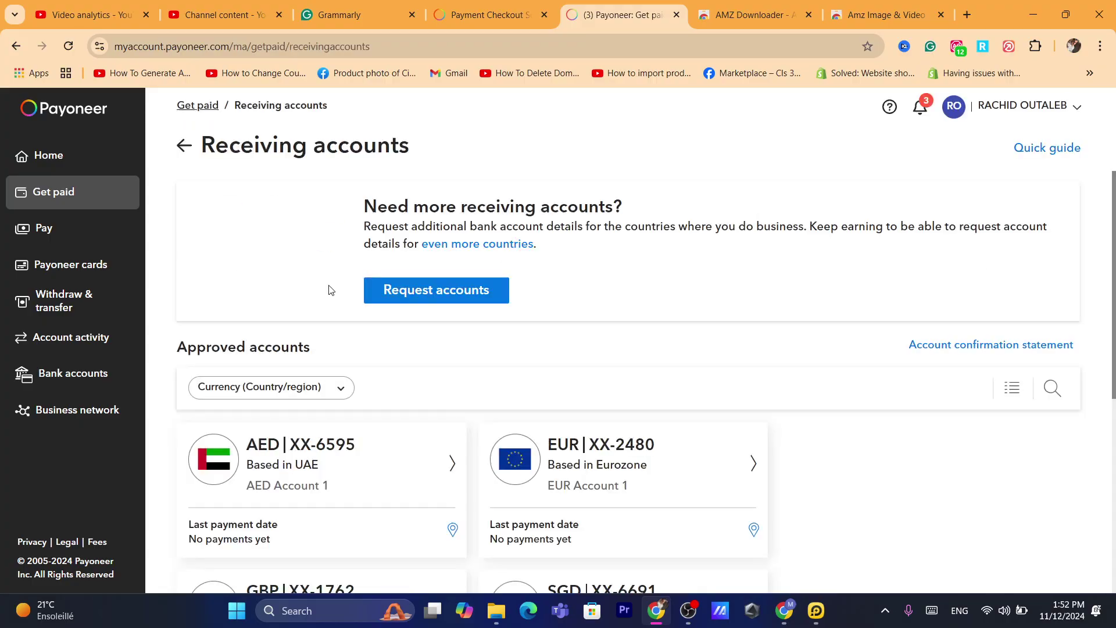
scroll(1115, 253, "down", 3)
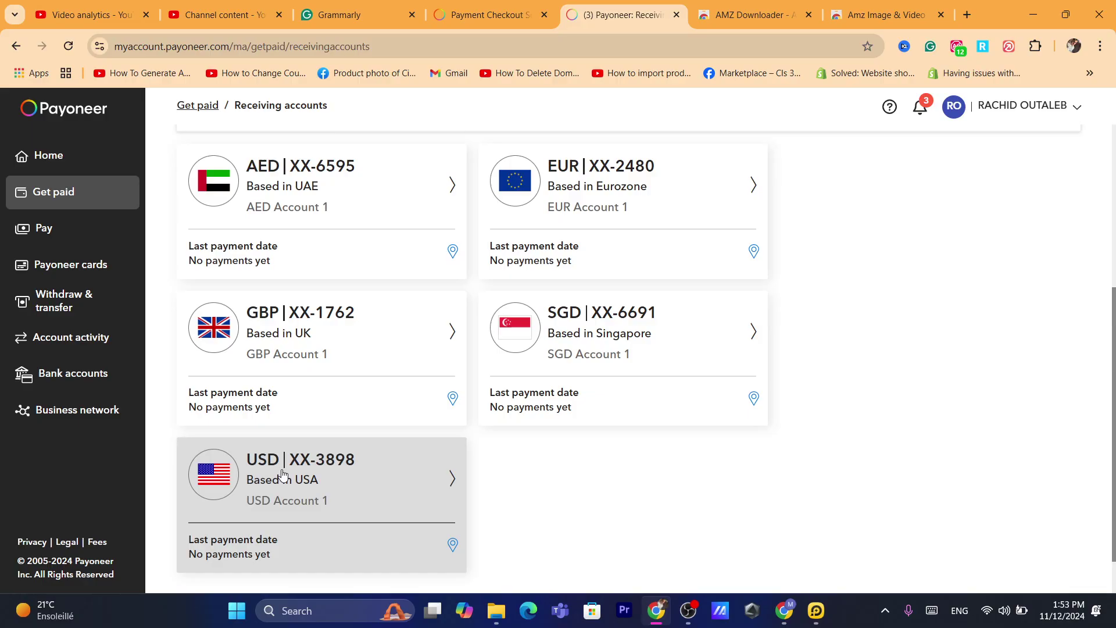
left_click(283, 474)
- Copy the USD account's bank details and return to the Amazon bank form
left_click_drag(381, 175, 461, 196)
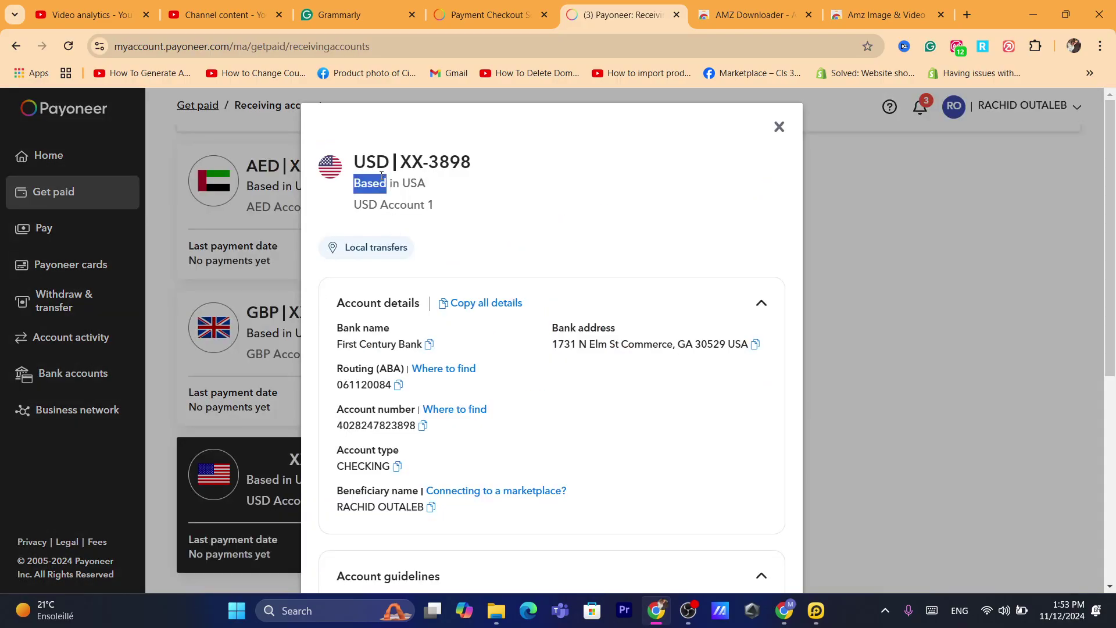
left_click(443, 172)
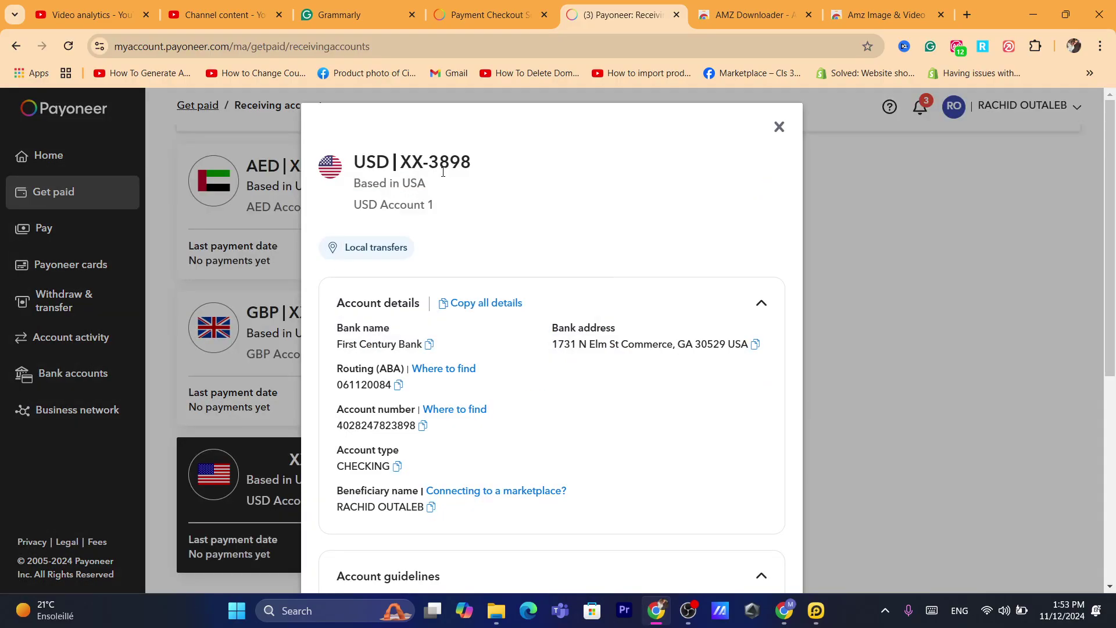
triple_click(399, 191)
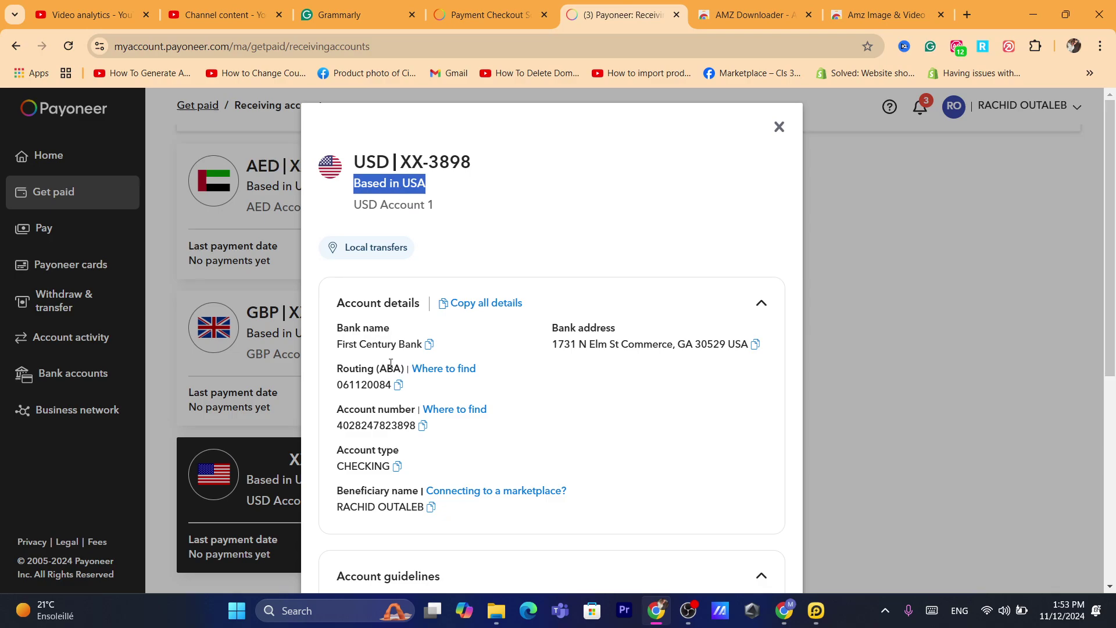
left_click_drag(337, 323, 442, 436)
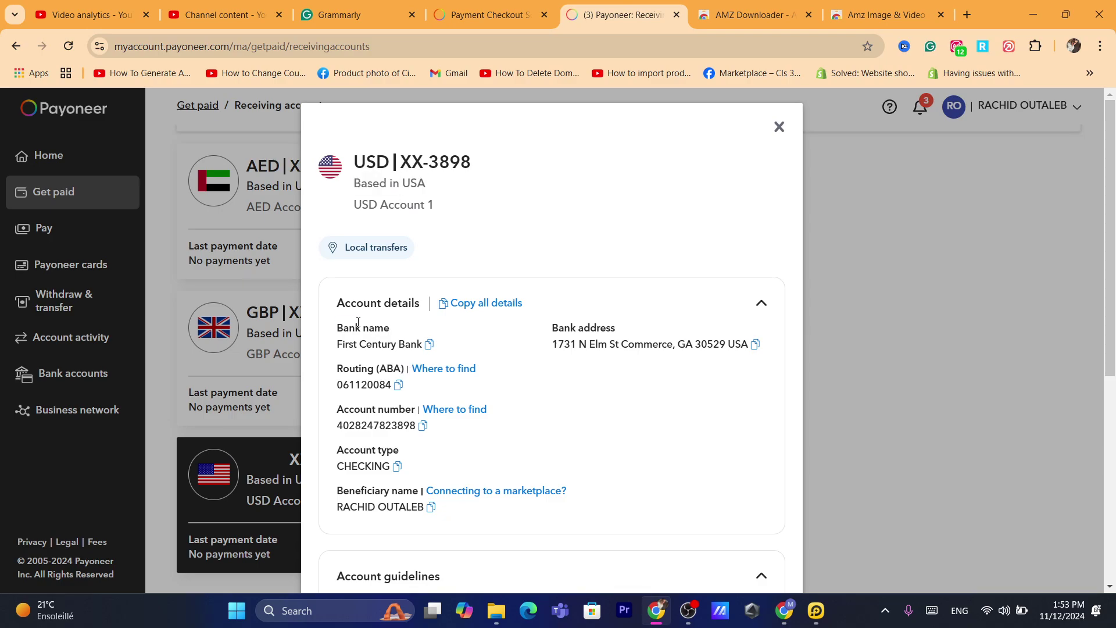
left_click(442, 436)
key("alt+Tab")
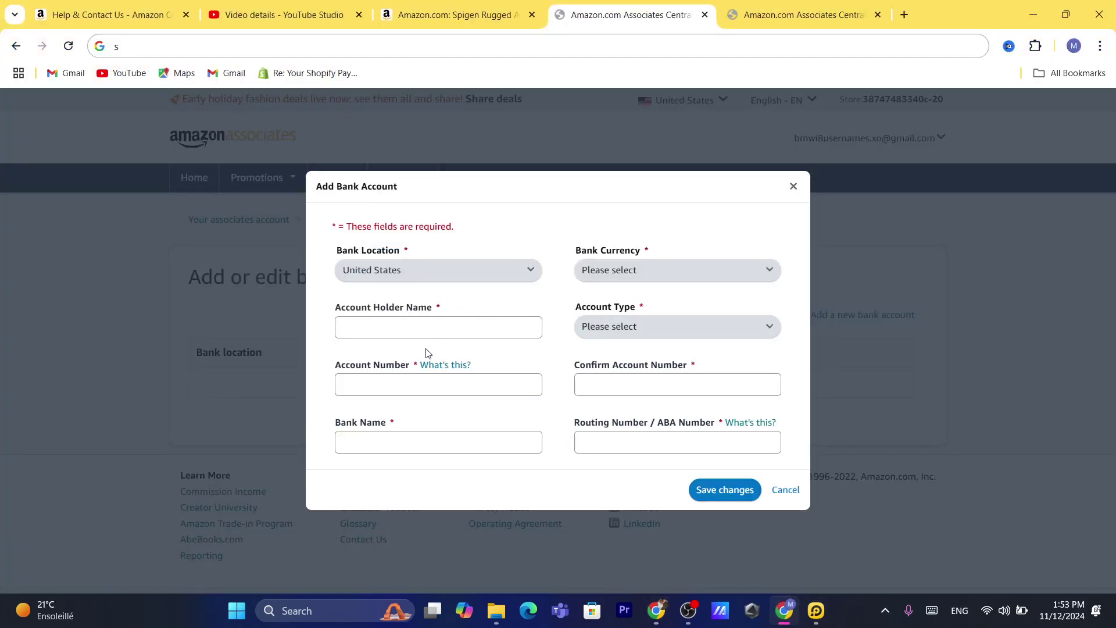
- Paste the Payoneer account number and routing number 061120084 into the Amazon form
left_click(426, 385)
key("ctrl+v")
left_click(656, 611)
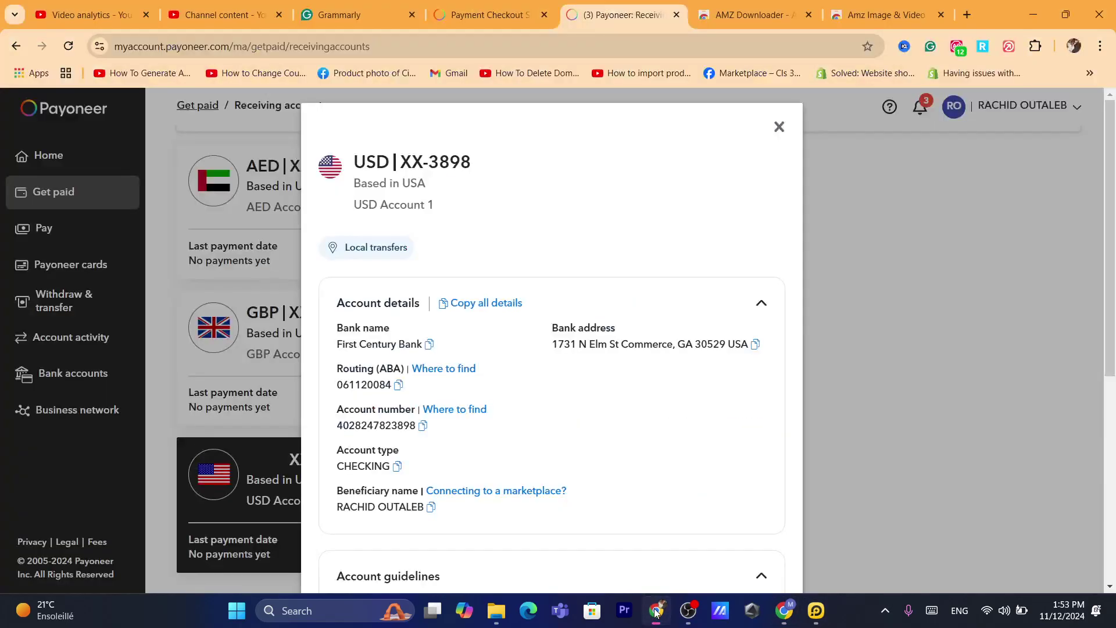
left_click(398, 385)
left_click(783, 611)
left_click(382, 327)
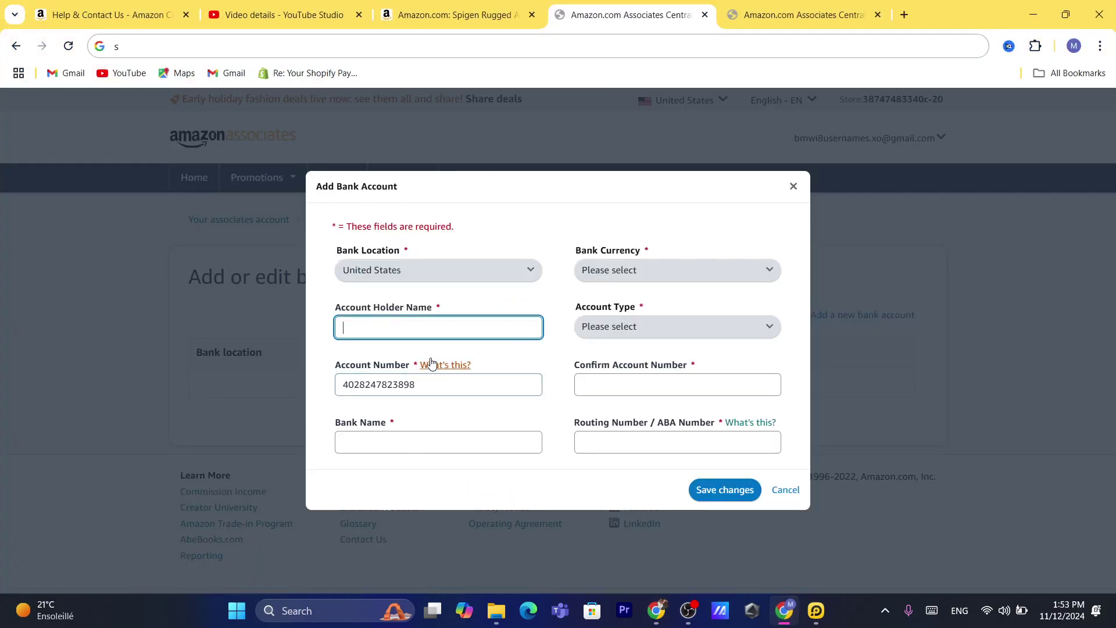
left_click(615, 442)
key("ctrl+v")
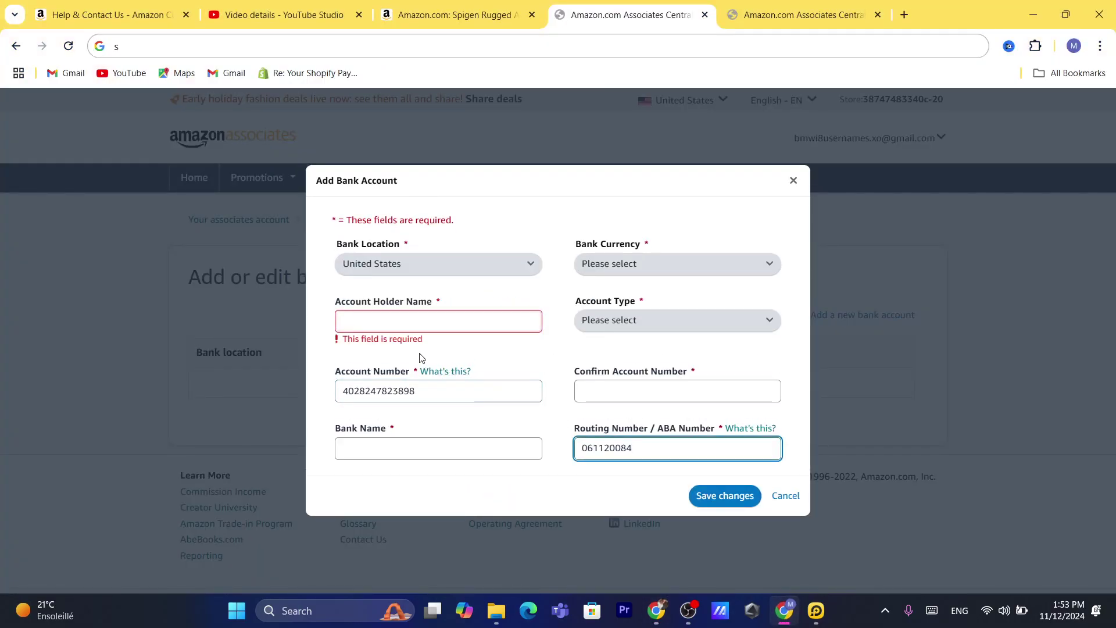
left_click(361, 317)
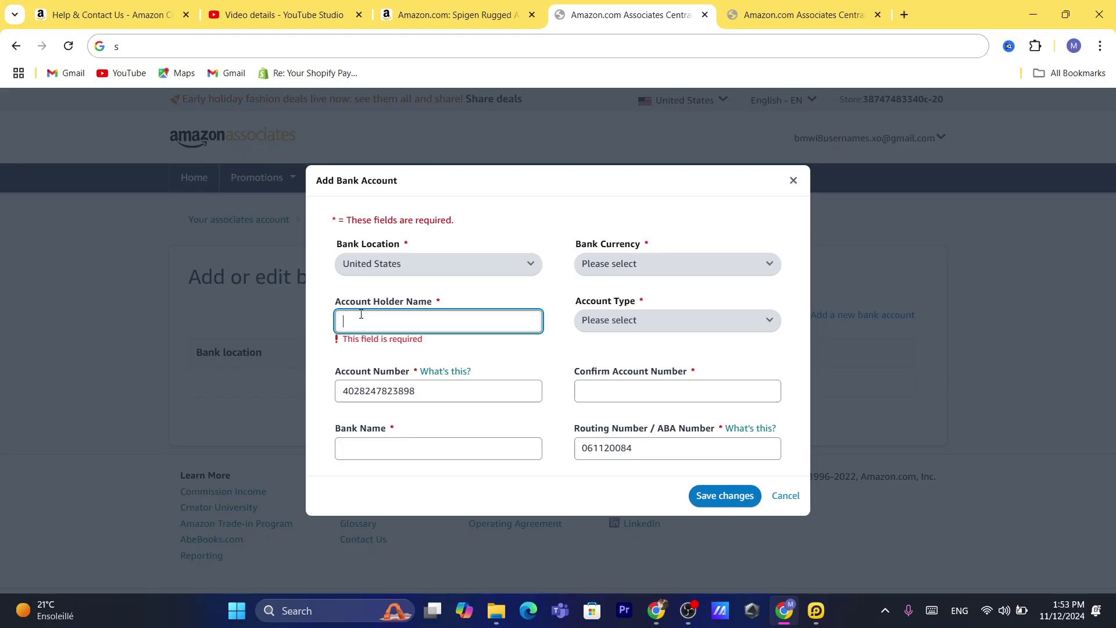
- Copy the Payoneer beneficiary name into the account holder name field
left_click(656, 611)
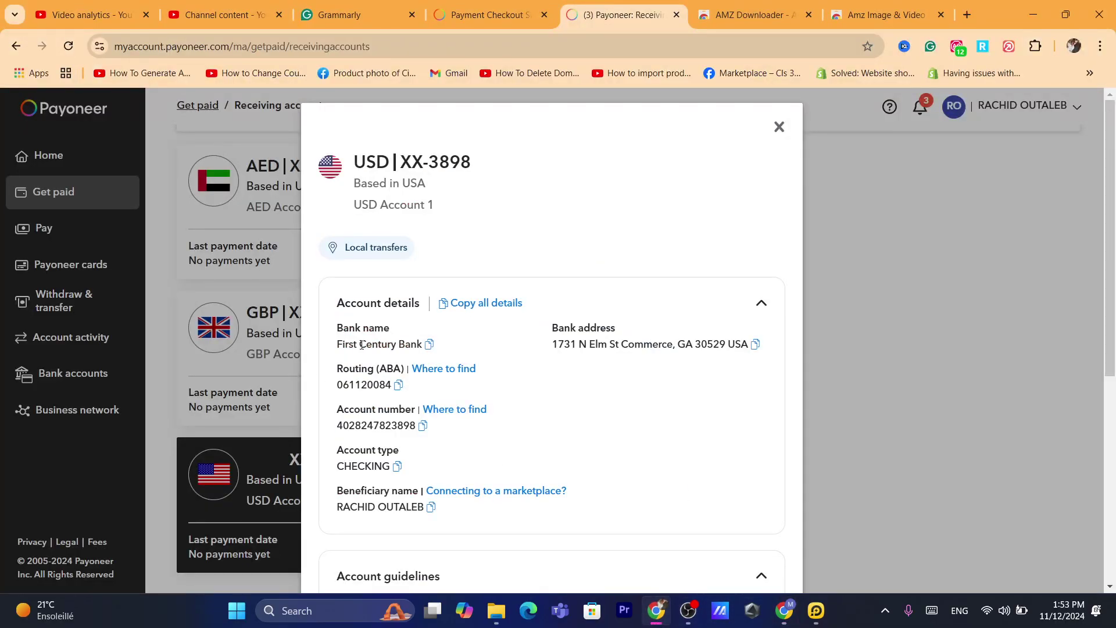
triple_click(380, 506)
key("ctrl+c")
left_click(785, 610)
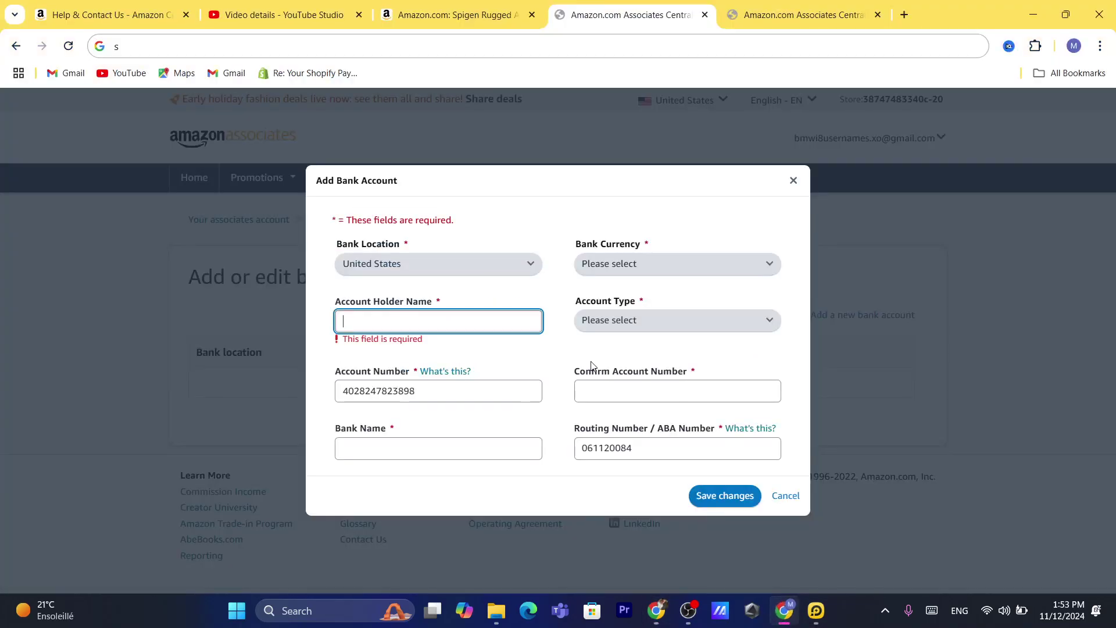
left_click(375, 446)
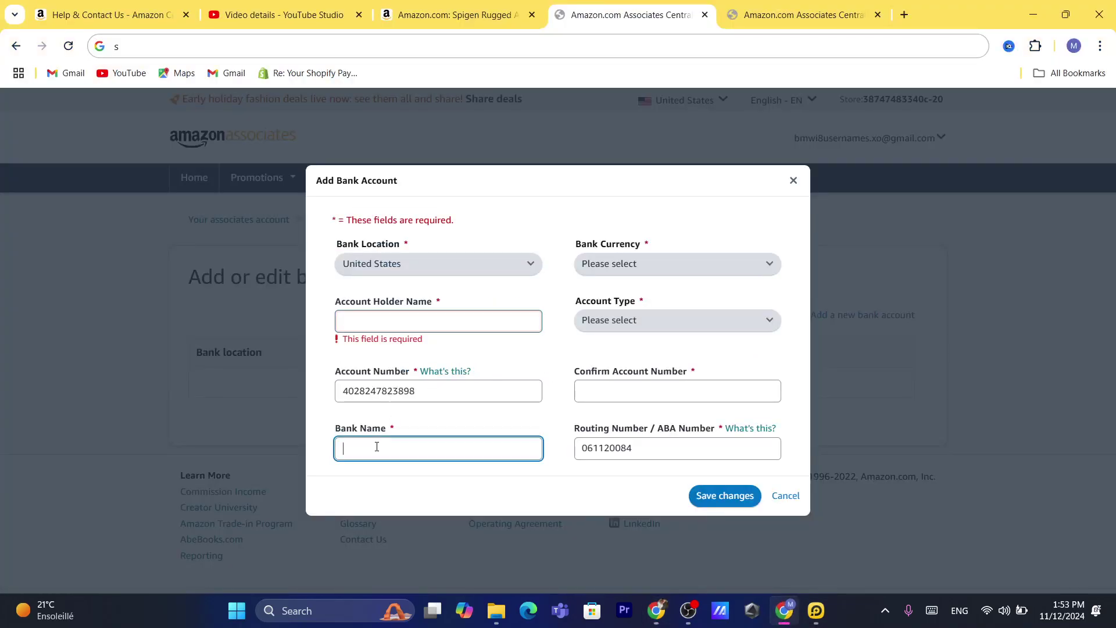
left_click(362, 323)
key("ctrl+v")
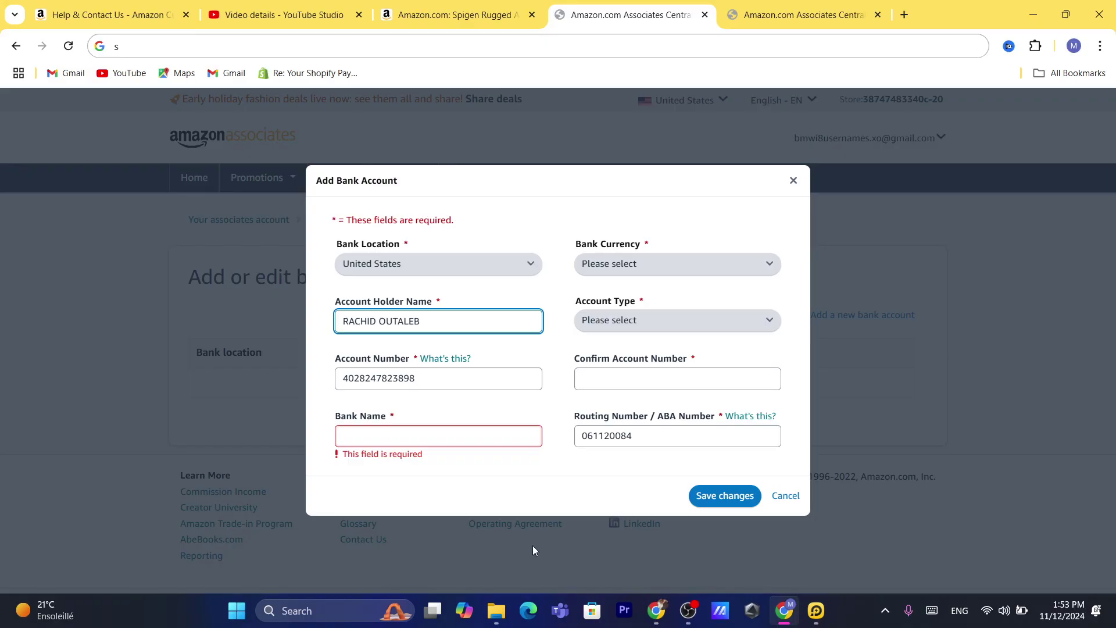
- Copy 'First Century Bank' from Payoneer into the bank name field
left_click(654, 610)
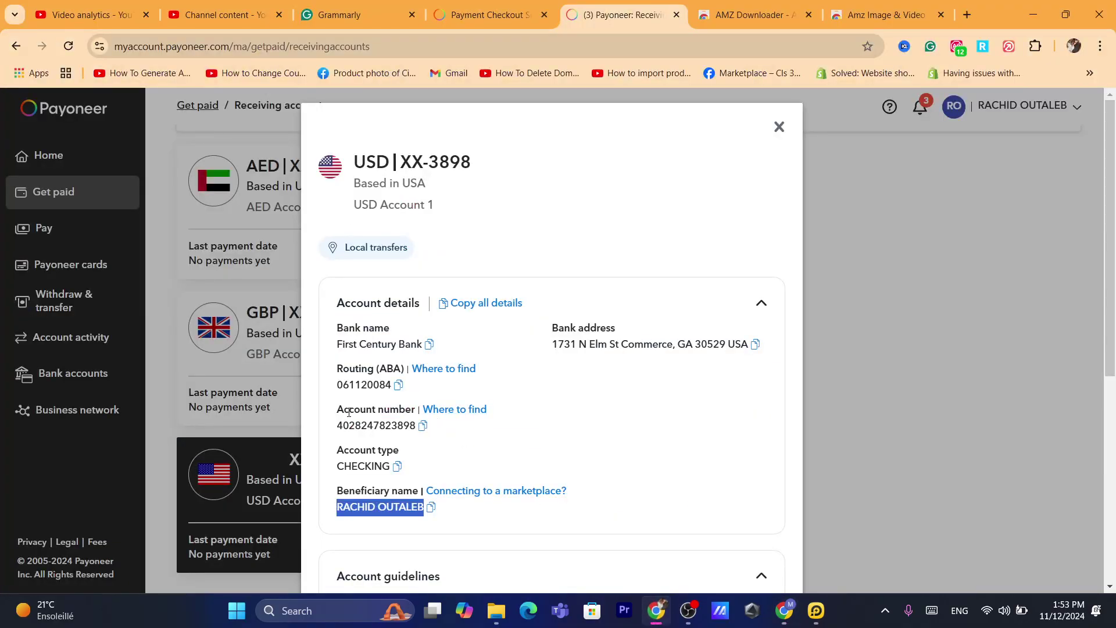
triple_click(342, 342)
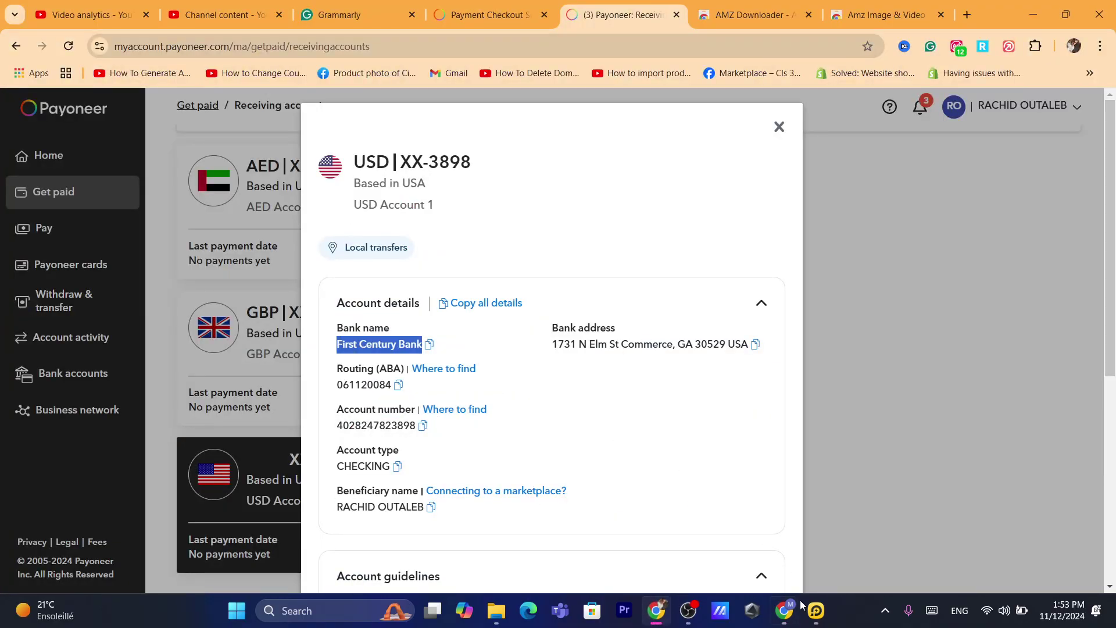
key("ctrl+c")
left_click(785, 611)
left_click(403, 442)
key("ctrl+v")
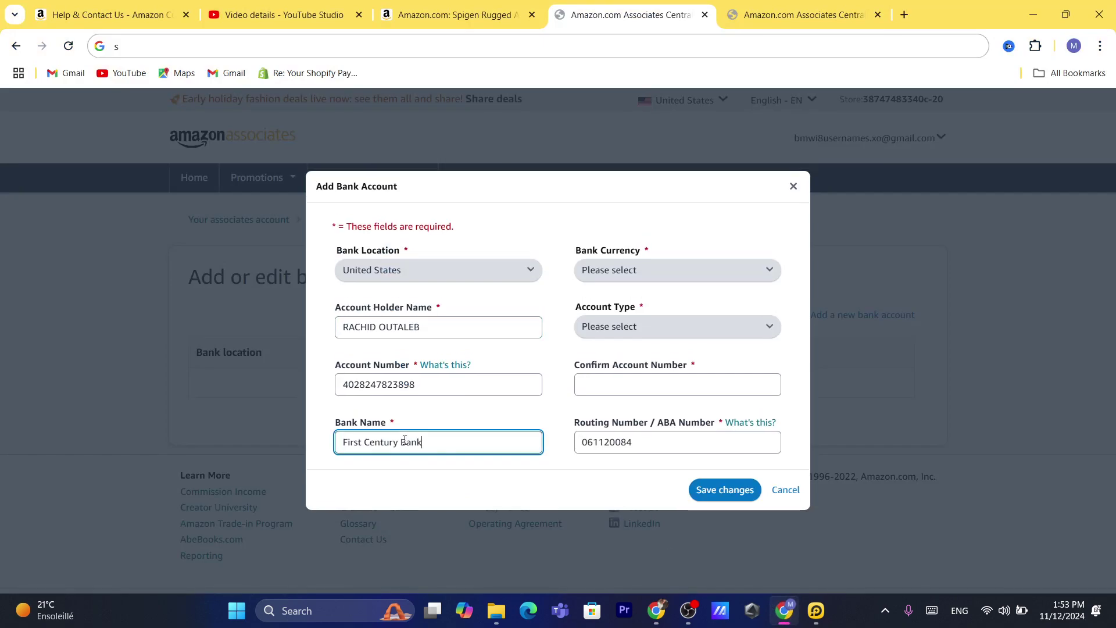
- Fill Confirm Account Number with the same Payoneer account number
left_click(603, 376)
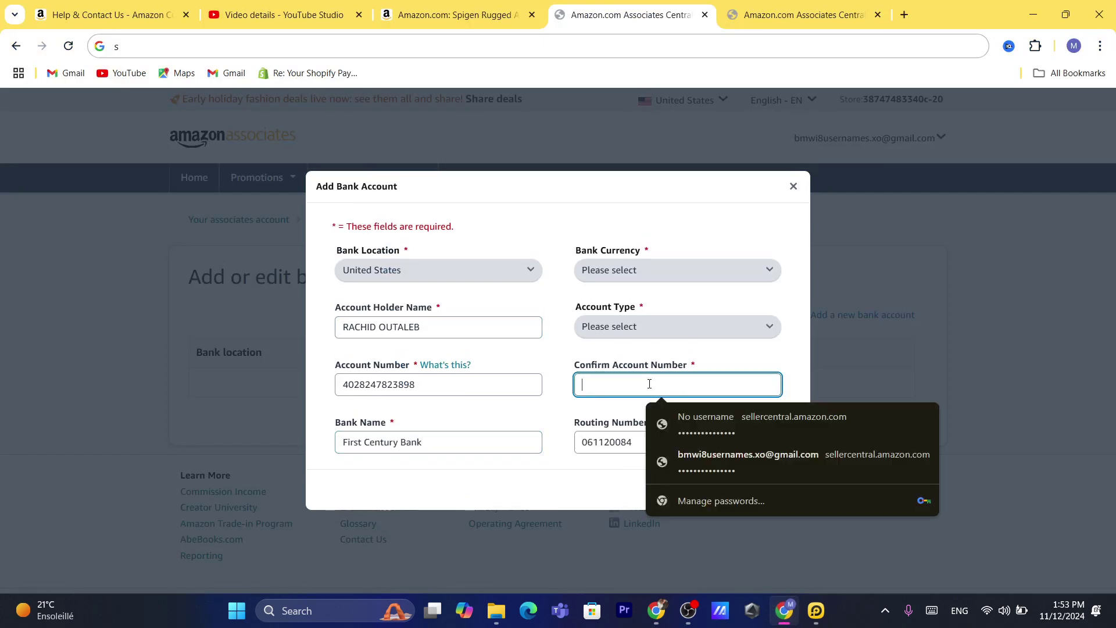
double_click(453, 384)
left_click(602, 377)
key("ctrl+v")
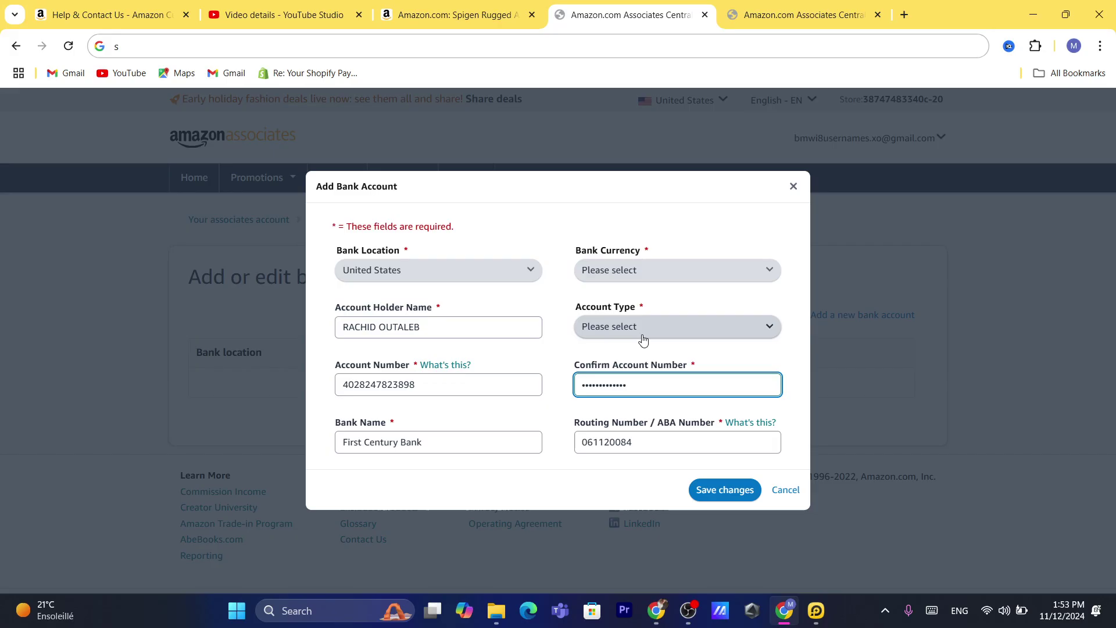
- Set Bank Currency to US Dollars and Account Type to Checking, then save the account
left_click(619, 274)
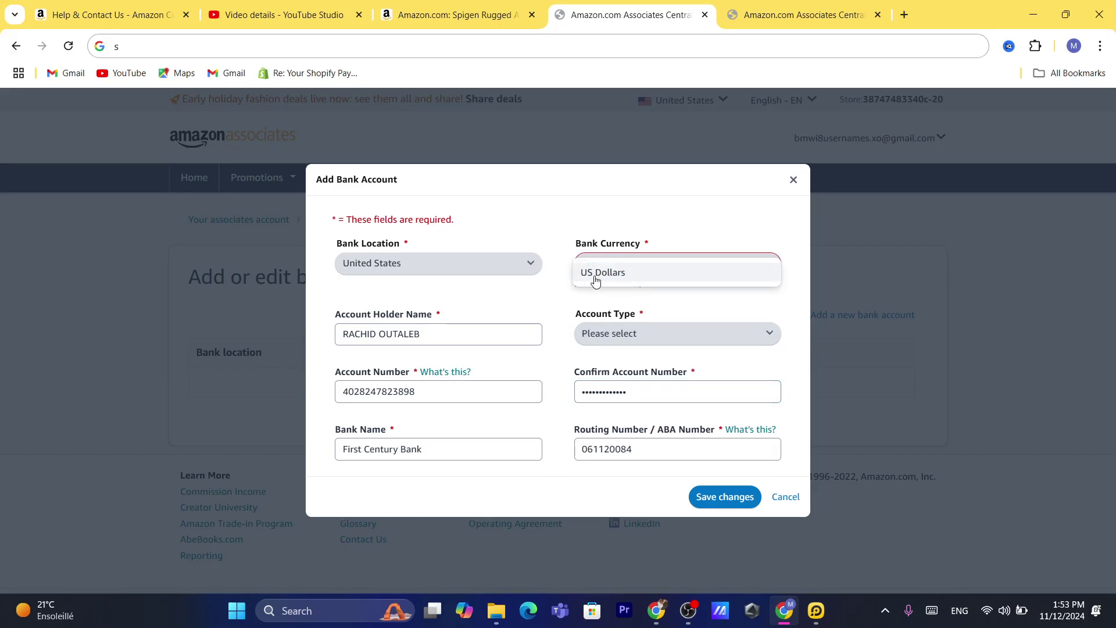
left_click(595, 276)
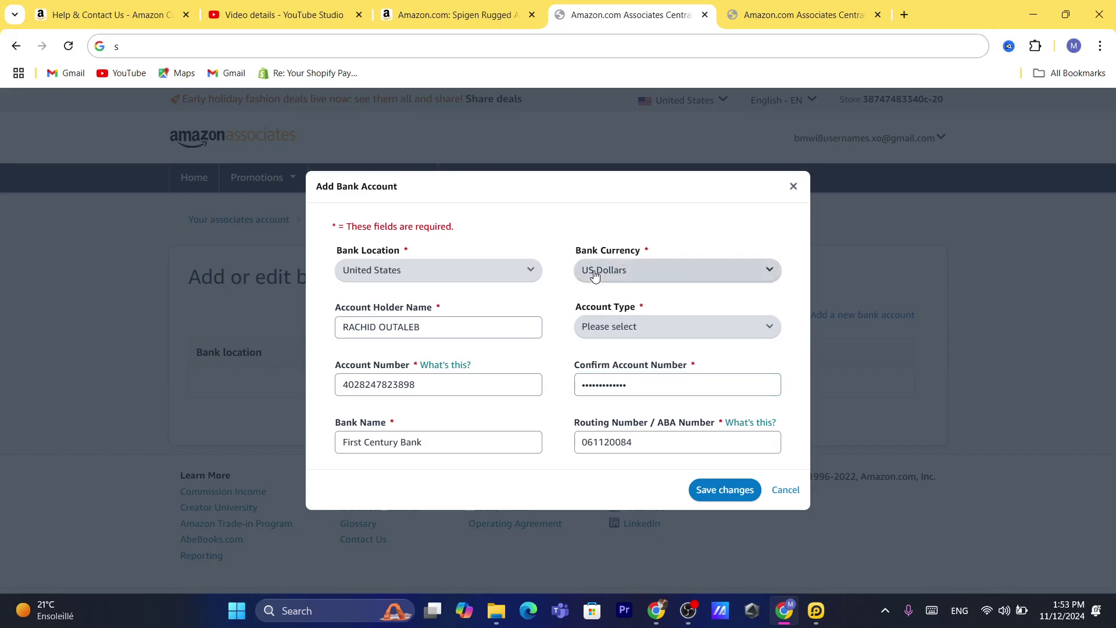
left_click(619, 327)
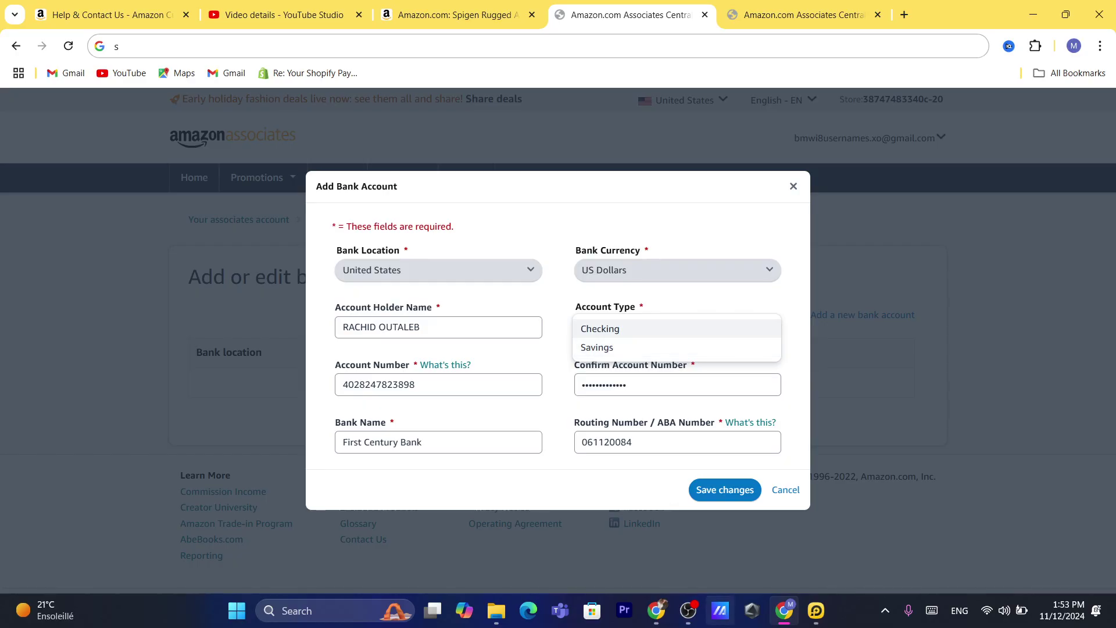
left_click(657, 611)
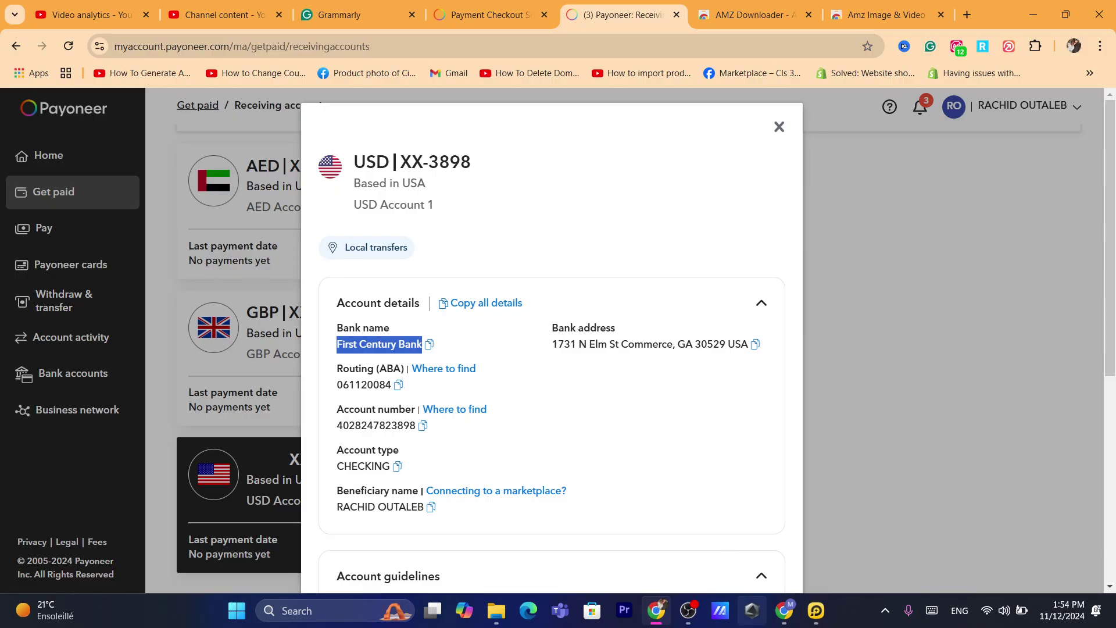
left_click(776, 622)
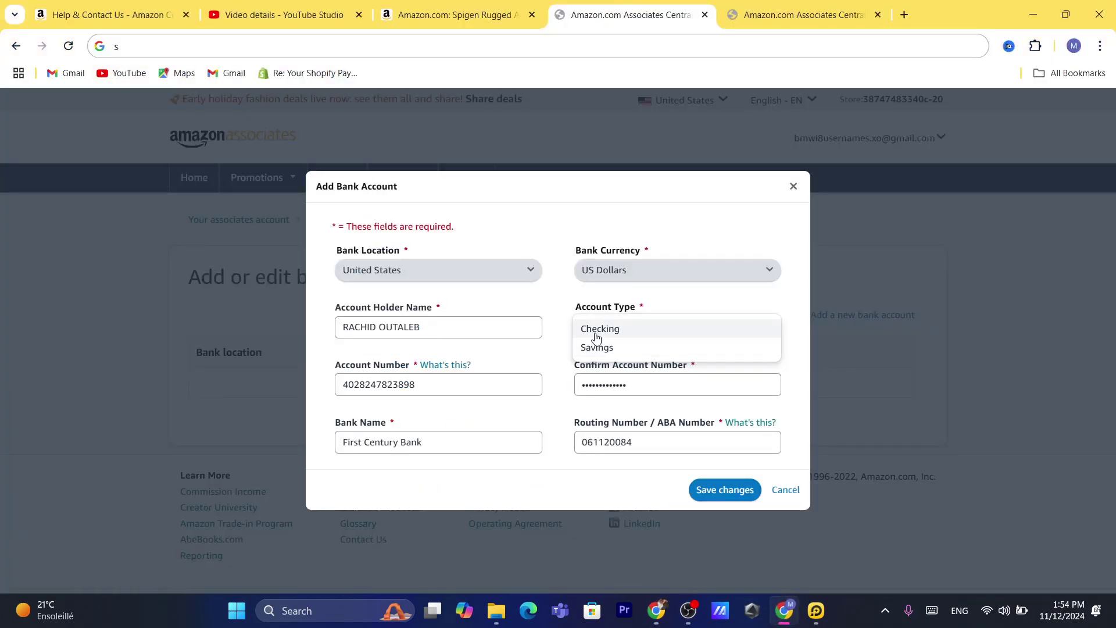
left_click(598, 328)
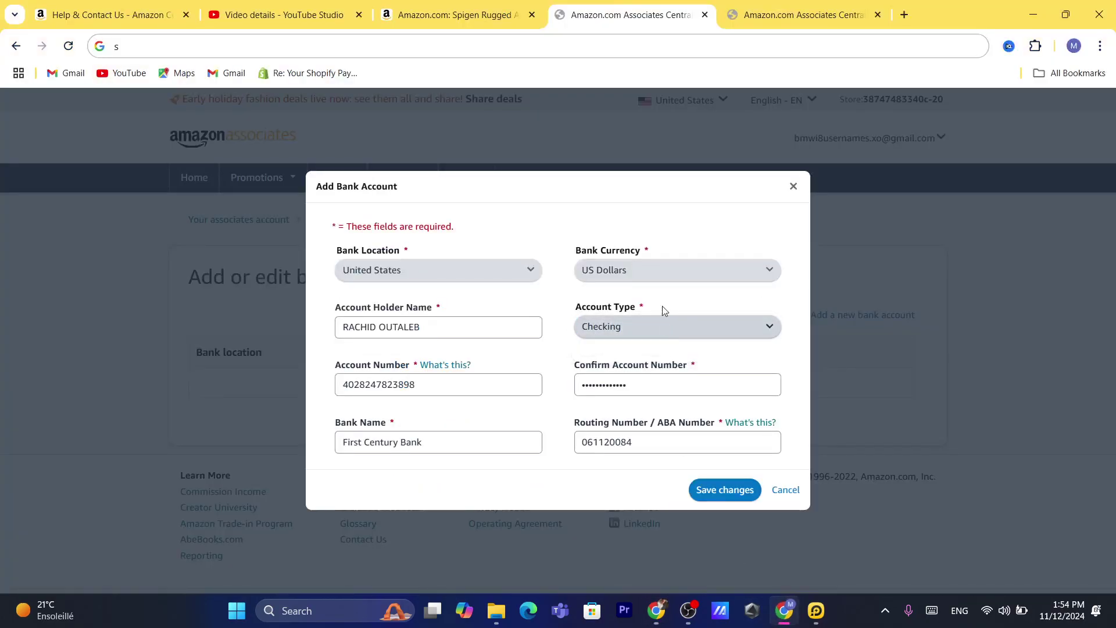
left_click(724, 494)
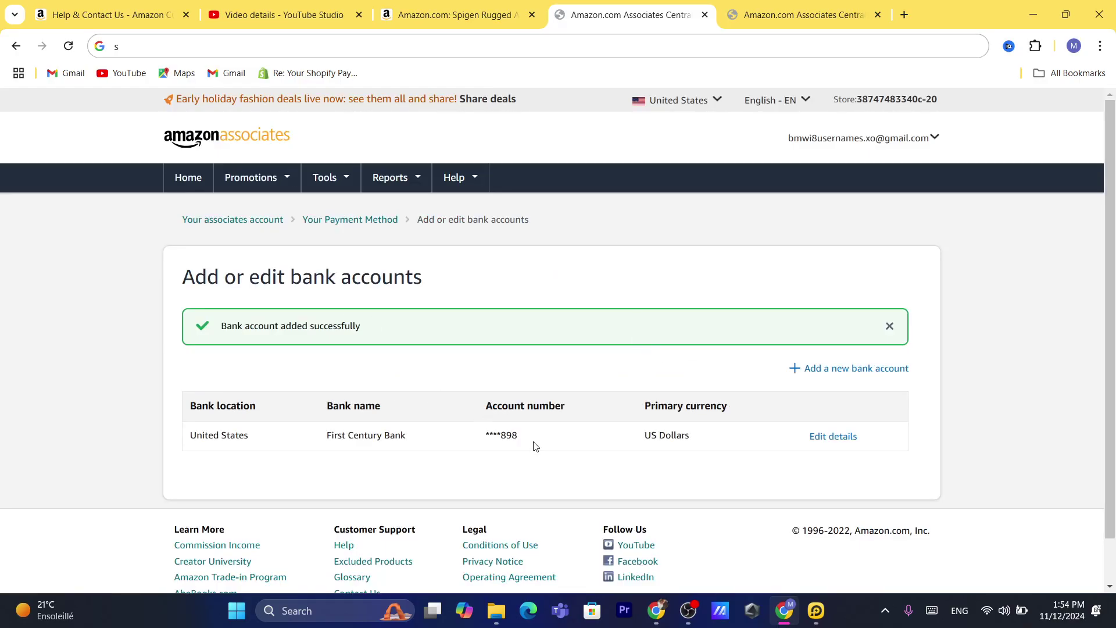
- Check the 'Bank account added successfully' banner for the First Century Bank account
triple_click(322, 326)
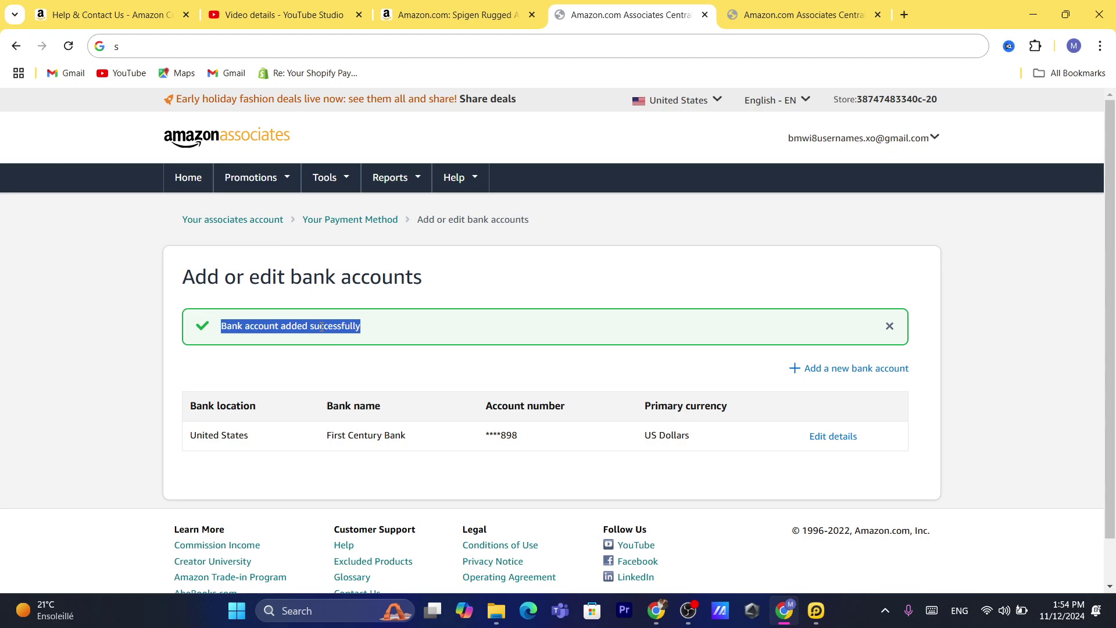
left_click(549, 324)
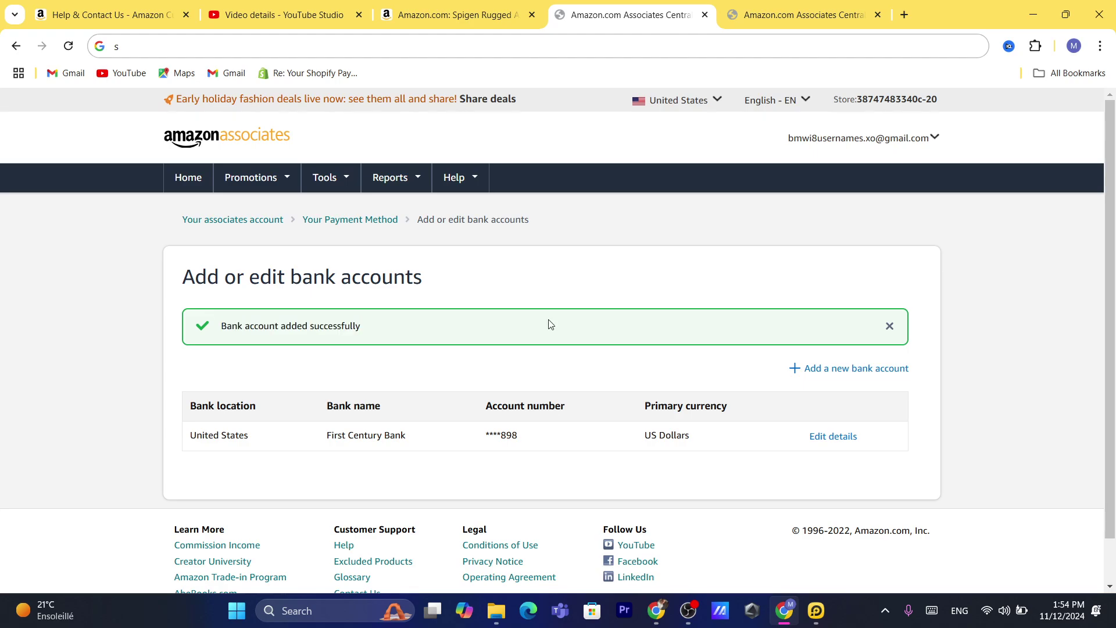